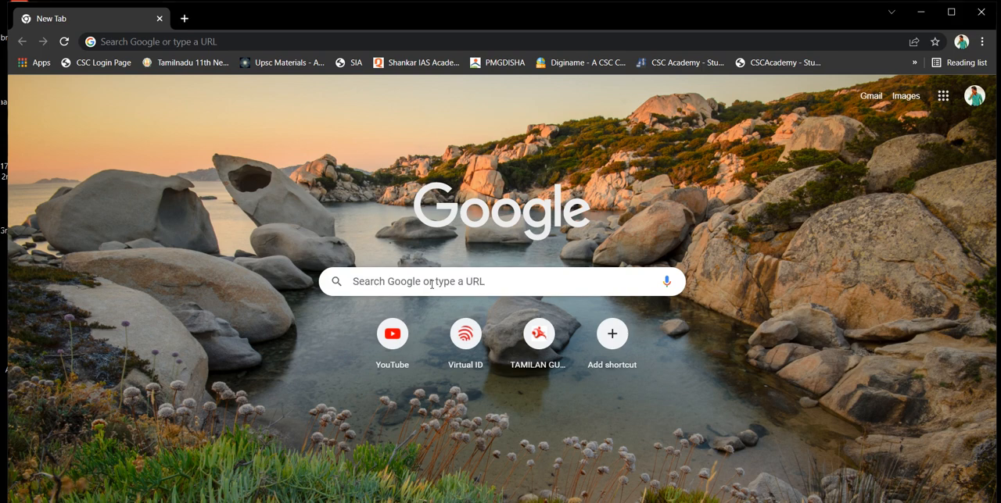
Search the web for "UPSC" and open the upsc.gov.in home page
{"action": "left_click", "coordinate": [431, 284]}
{"action": "type", "text": "UPSC"}
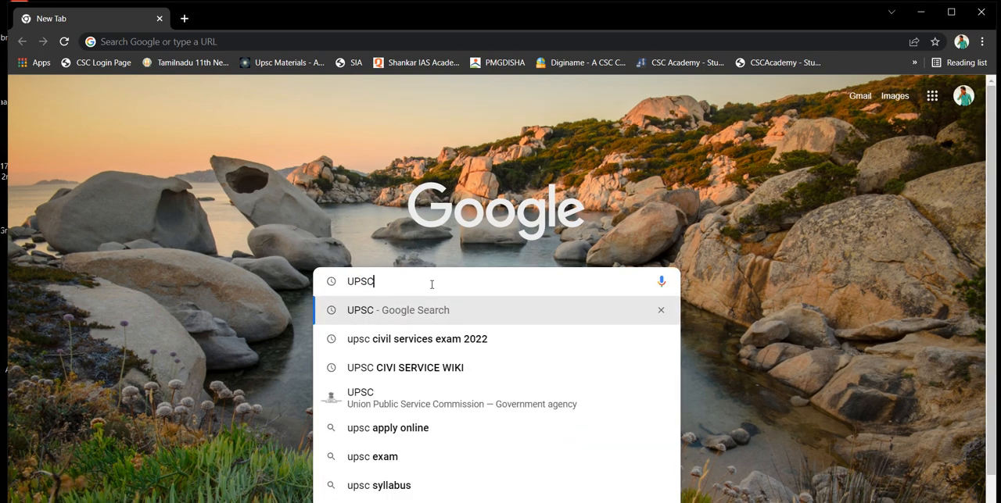
{"action": "key", "text": "Return"}
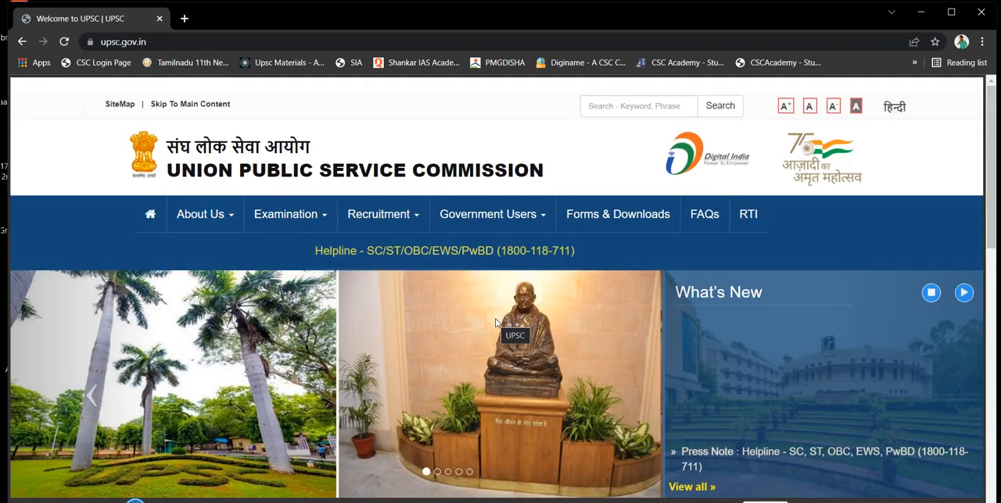
Go through Apply Online to the applications for various examinations and open Part-I registration for the Civil Services (Preliminary) Examination 2022
{"action": "scroll", "coordinate": [495, 321], "scroll_direction": "down", "scroll_amount": 3}
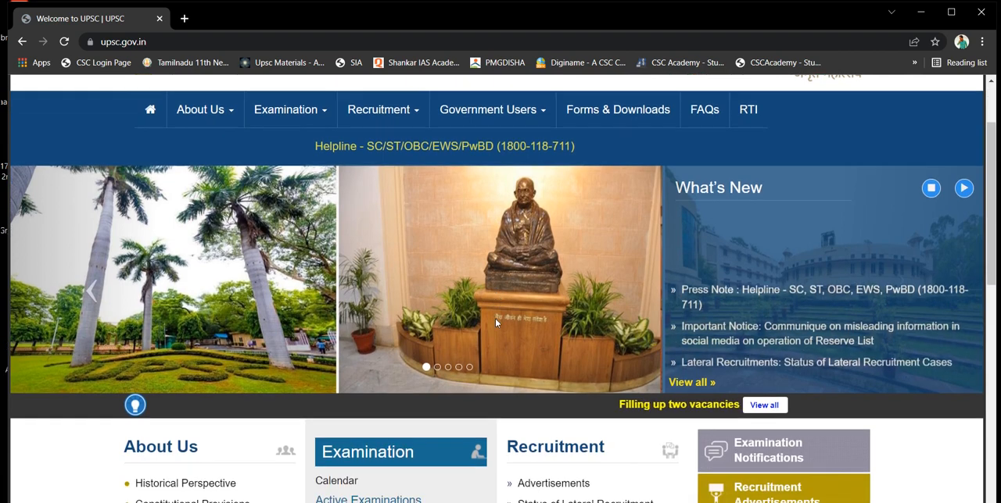
{"action": "scroll", "coordinate": [495, 323], "scroll_direction": "down", "scroll_amount": 5}
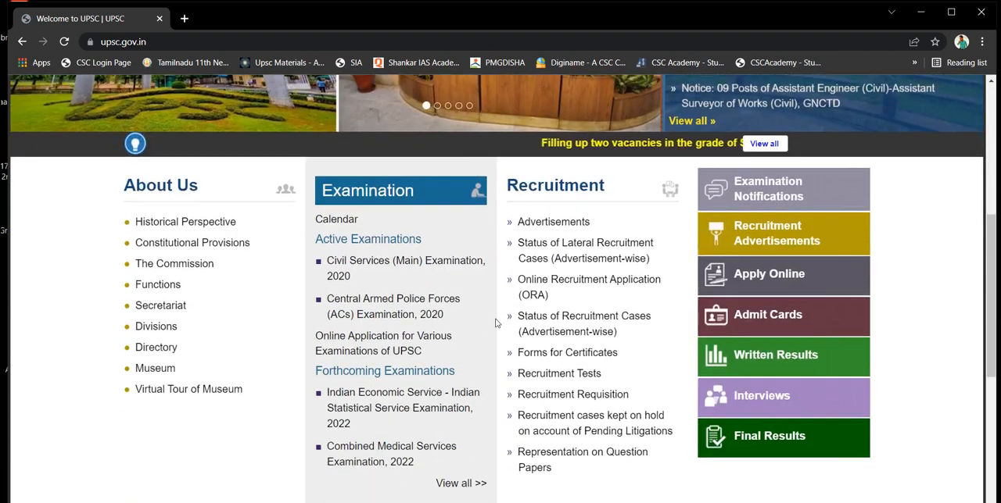
{"action": "left_click", "coordinate": [749, 279]}
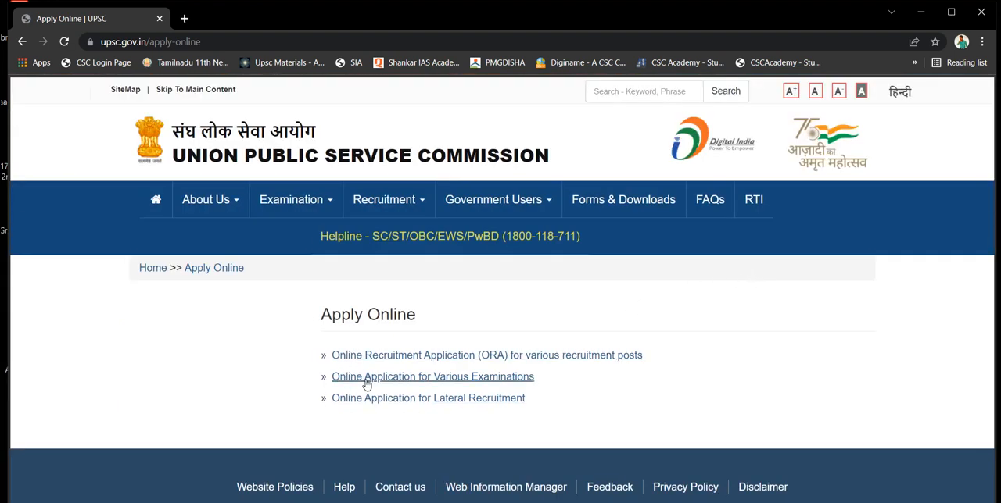
{"action": "left_click", "coordinate": [419, 379]}
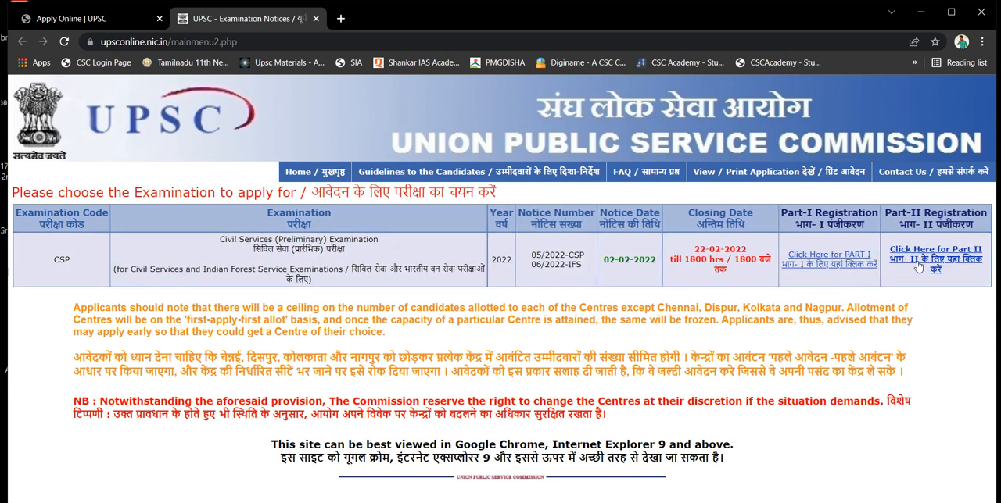
{"action": "left_click", "coordinate": [845, 264]}
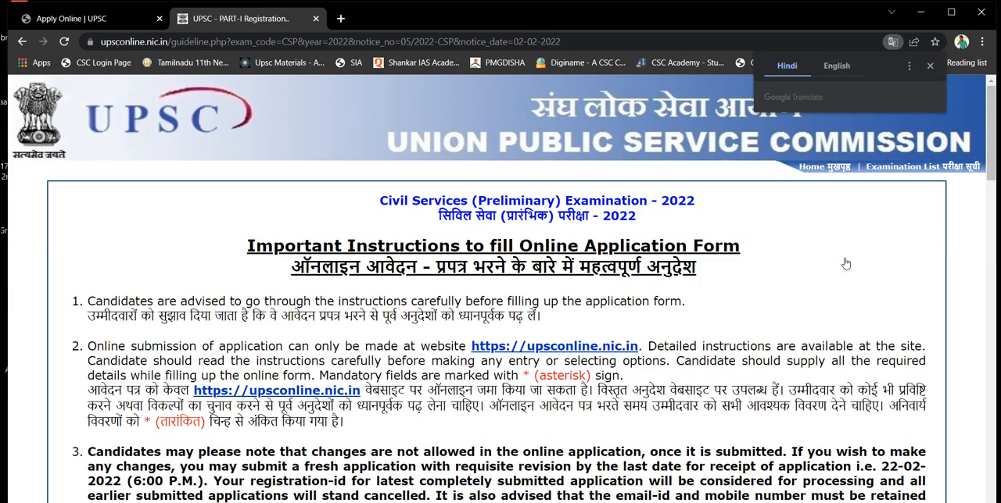
Read the important instructions for the online application form to the end and confirm having read and understood them
{"action": "scroll", "coordinate": [845, 263], "scroll_direction": "down", "scroll_amount": 5}
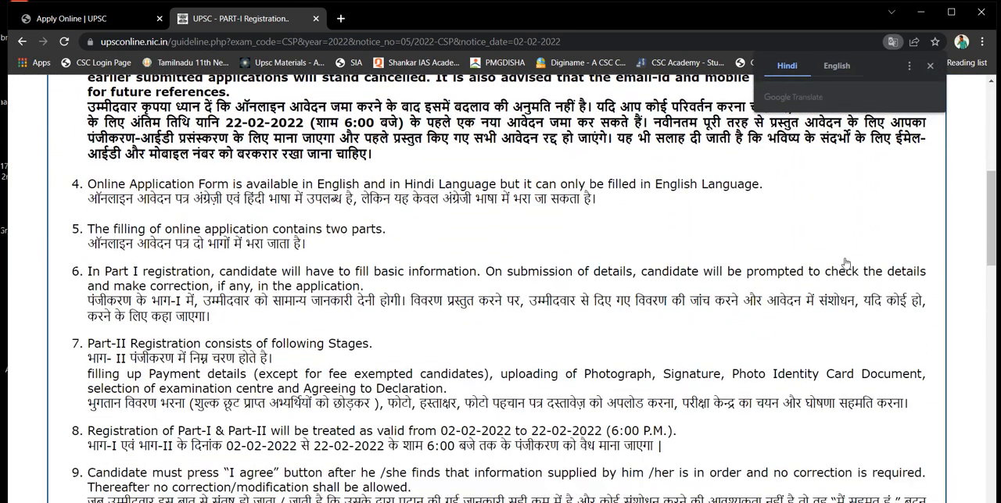
{"action": "scroll", "coordinate": [845, 263], "scroll_direction": "up", "scroll_amount": 4}
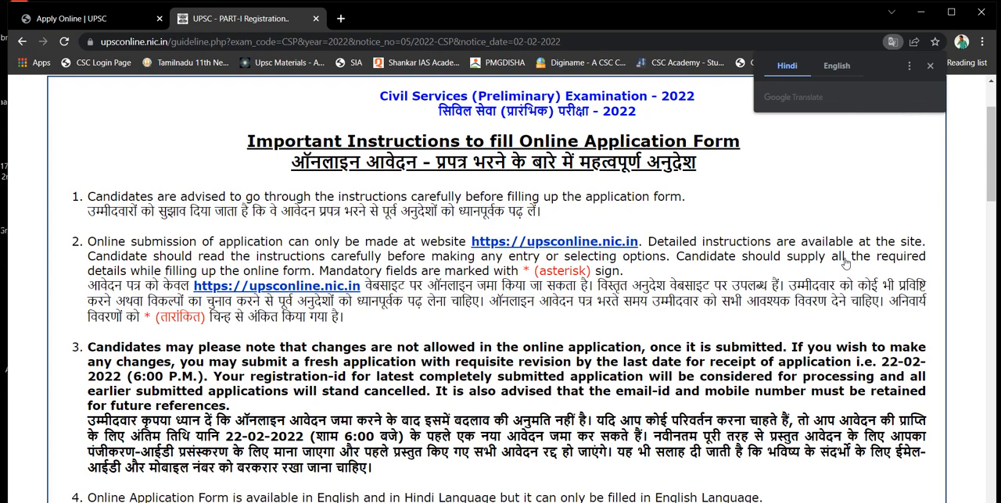
{"action": "scroll", "coordinate": [845, 264], "scroll_direction": "down", "scroll_amount": 3}
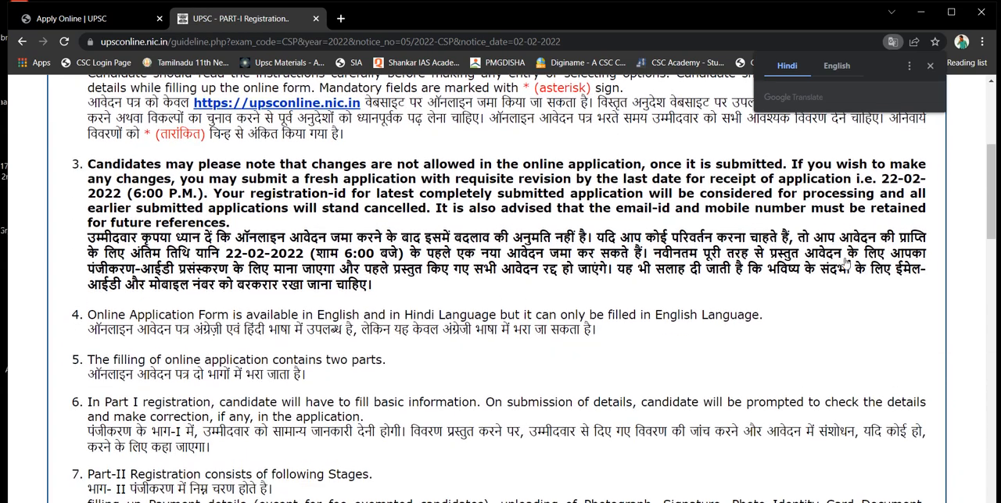
{"action": "scroll", "coordinate": [845, 264], "scroll_direction": "down", "scroll_amount": 3}
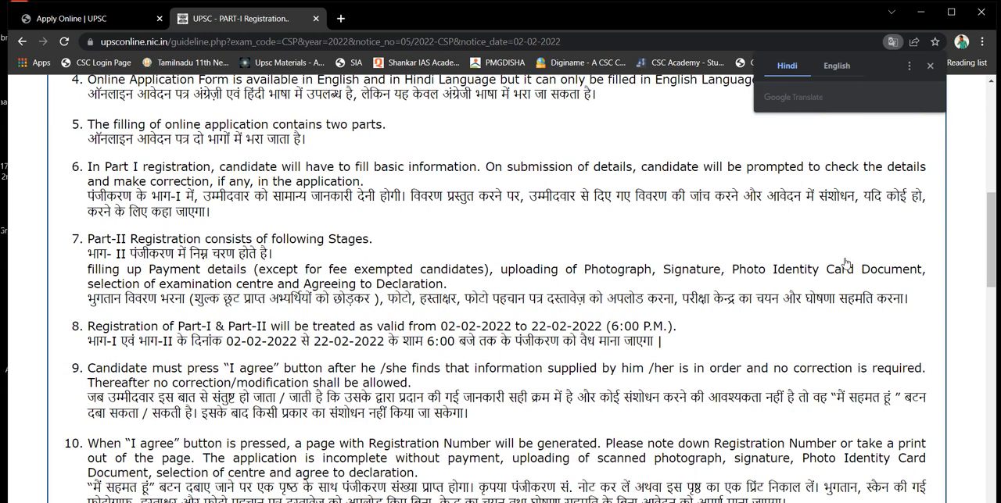
{"action": "scroll", "coordinate": [846, 263], "scroll_direction": "down", "scroll_amount": 2}
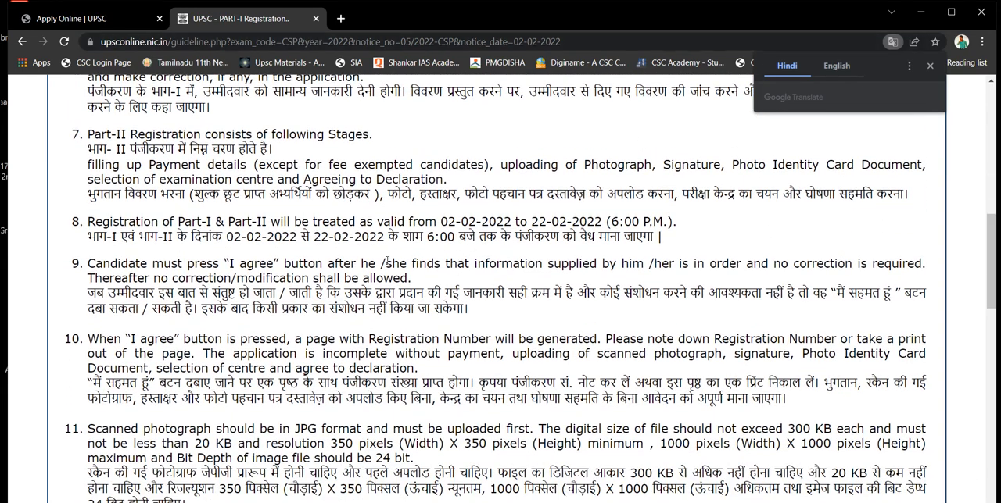
{"action": "scroll", "coordinate": [286, 252], "scroll_direction": "down", "scroll_amount": 5}
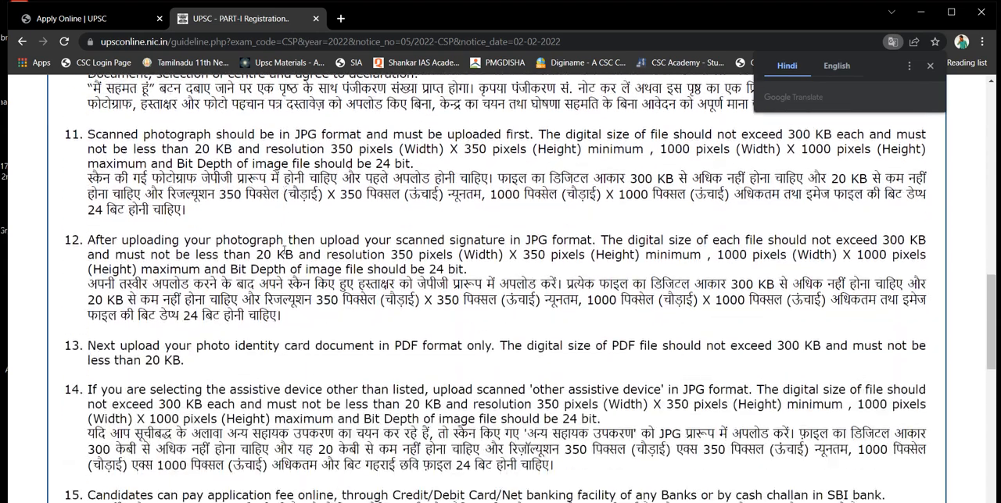
{"action": "scroll", "coordinate": [285, 254], "scroll_direction": "up", "scroll_amount": 1}
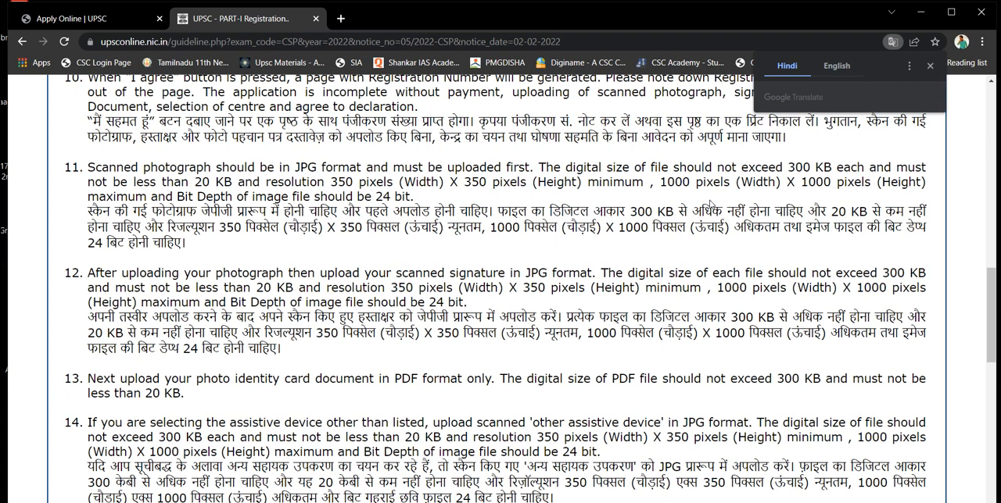
{"action": "scroll", "coordinate": [710, 208], "scroll_direction": "down", "scroll_amount": 1}
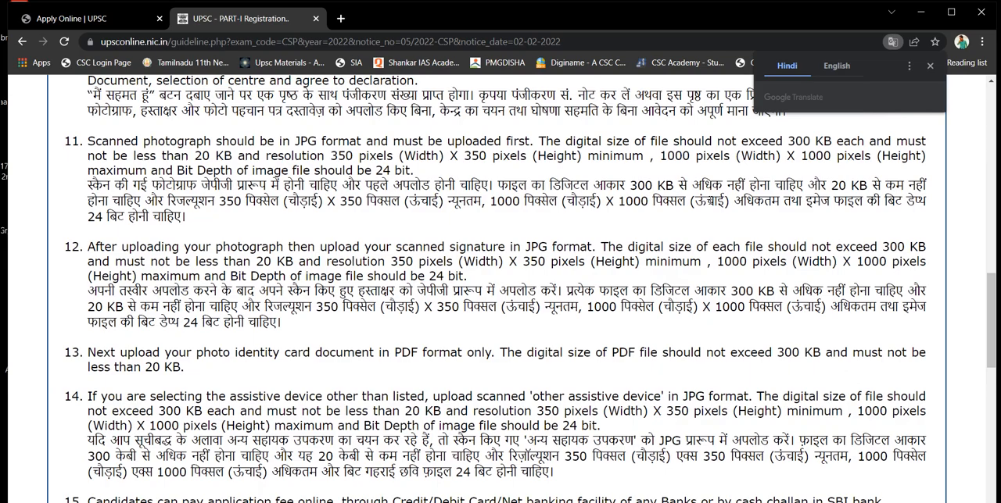
{"action": "scroll", "coordinate": [710, 204], "scroll_direction": "down", "scroll_amount": 5}
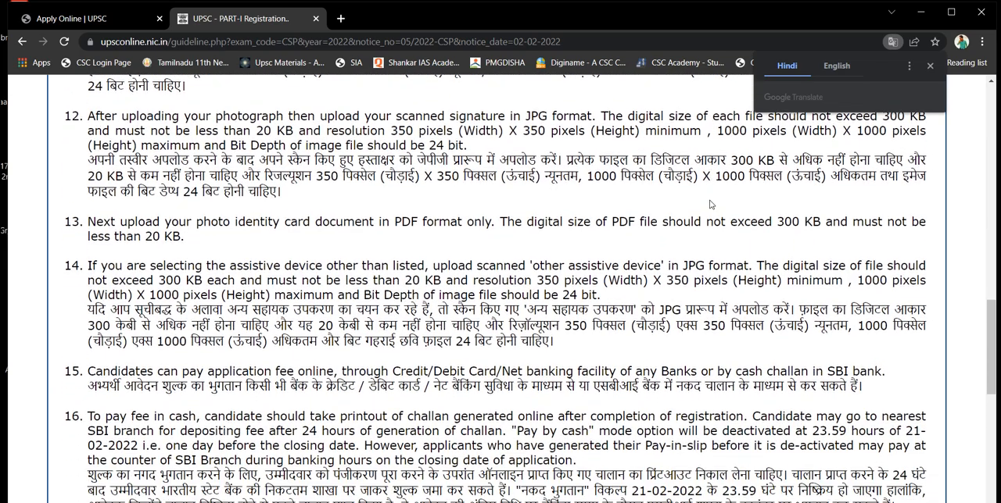
{"action": "scroll", "coordinate": [710, 205], "scroll_direction": "down", "scroll_amount": 5}
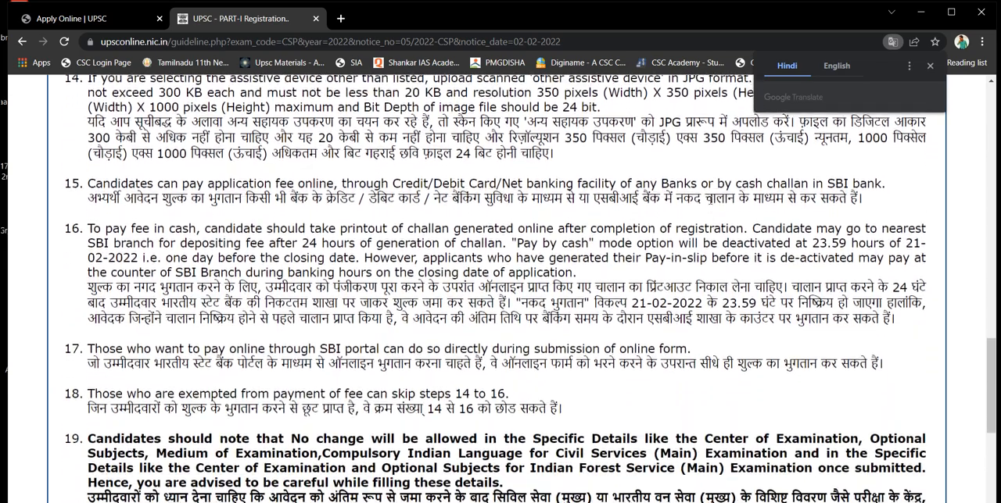
{"action": "scroll", "coordinate": [710, 205], "scroll_direction": "down", "scroll_amount": 10}
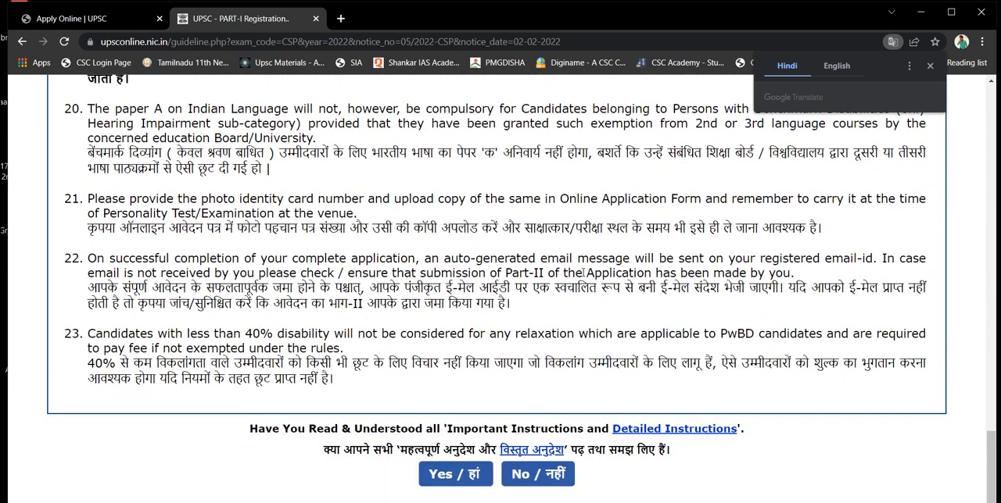
{"action": "left_click", "coordinate": [446, 483]}
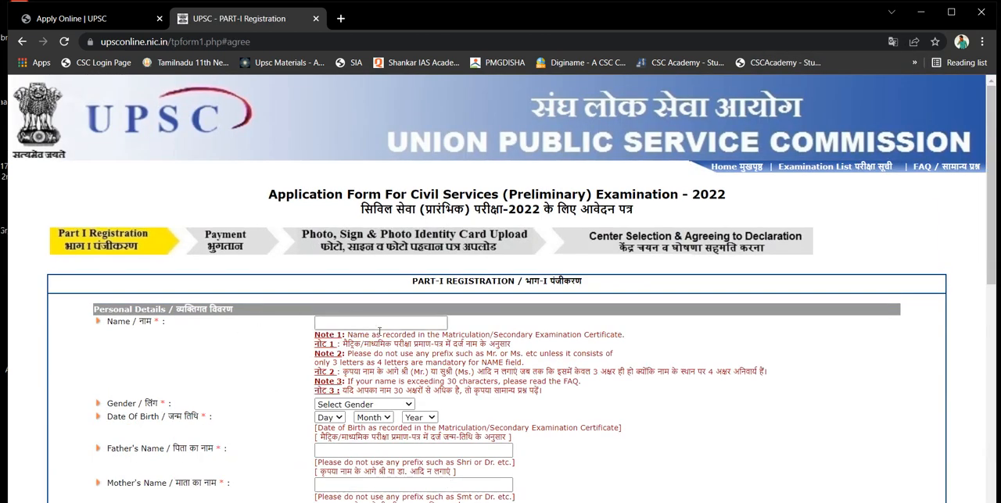
Examine the name field and the nationality and marital status choices in the personal details section
{"action": "left_click", "coordinate": [375, 325]}
{"action": "left_click", "coordinate": [375, 325]}
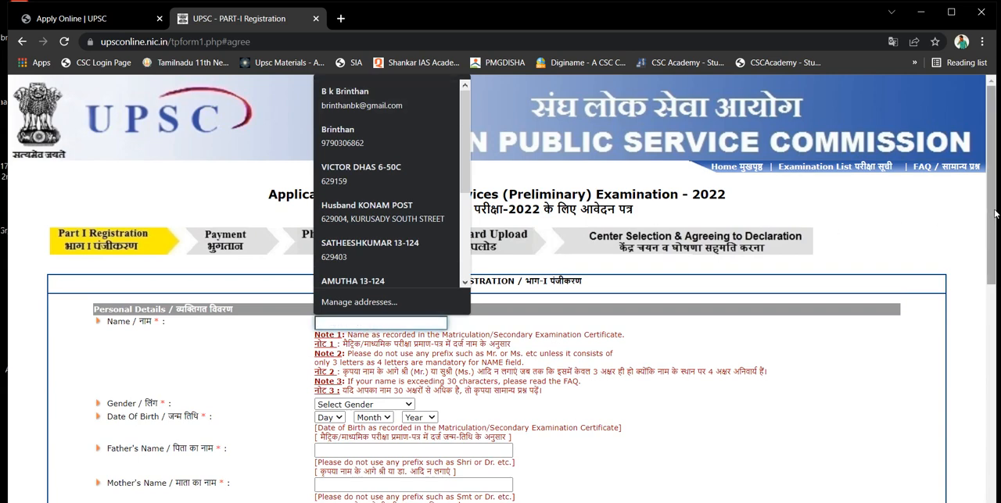
{"action": "left_click_drag", "start_coordinate": [996, 213], "coordinate": [985, 301]}
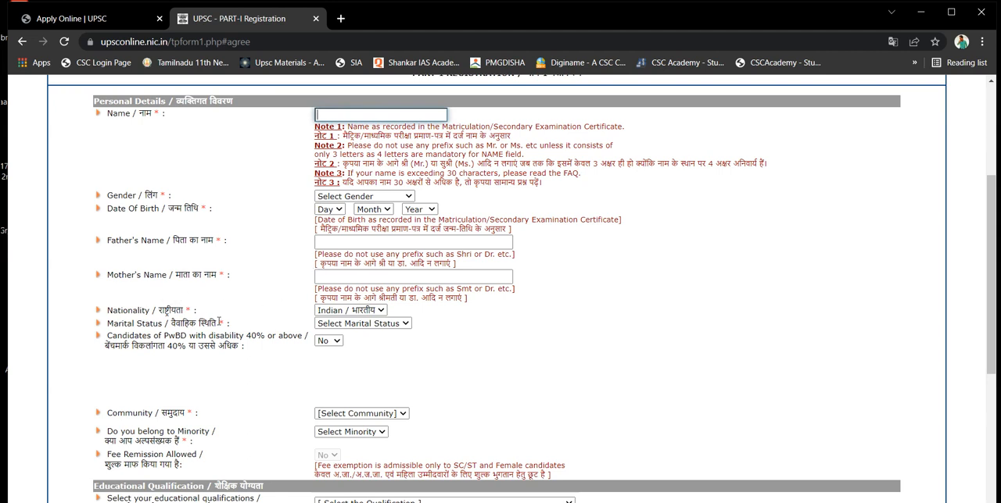
{"action": "left_click", "coordinate": [365, 313]}
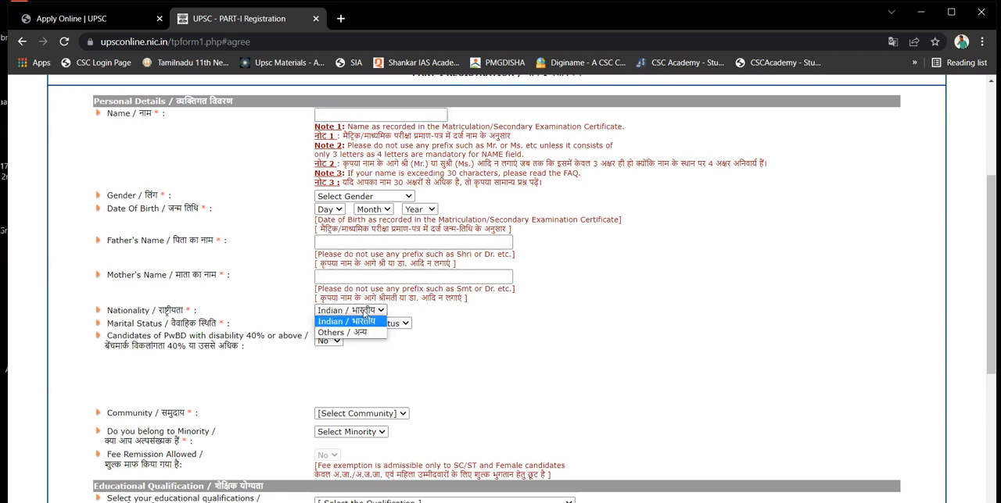
{"action": "left_click", "coordinate": [364, 313]}
{"action": "left_click", "coordinate": [348, 325]}
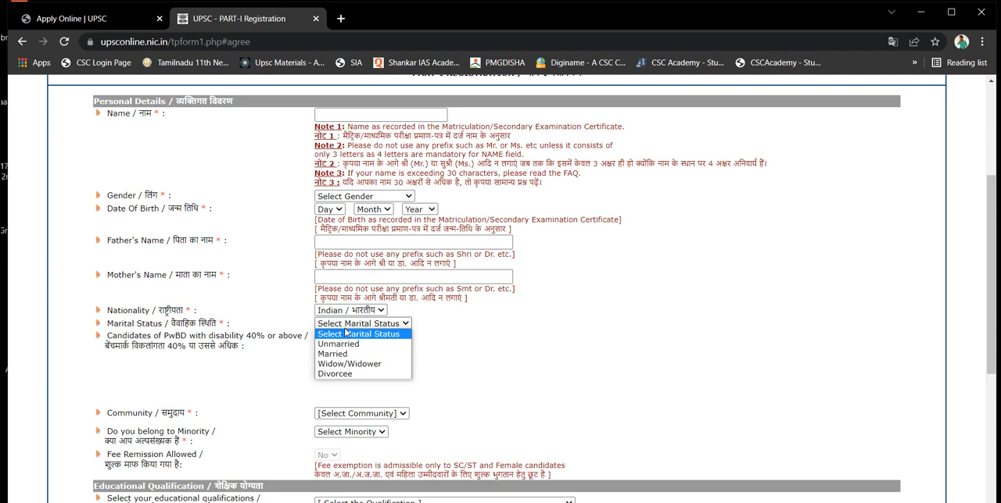
{"action": "left_click", "coordinate": [243, 366]}
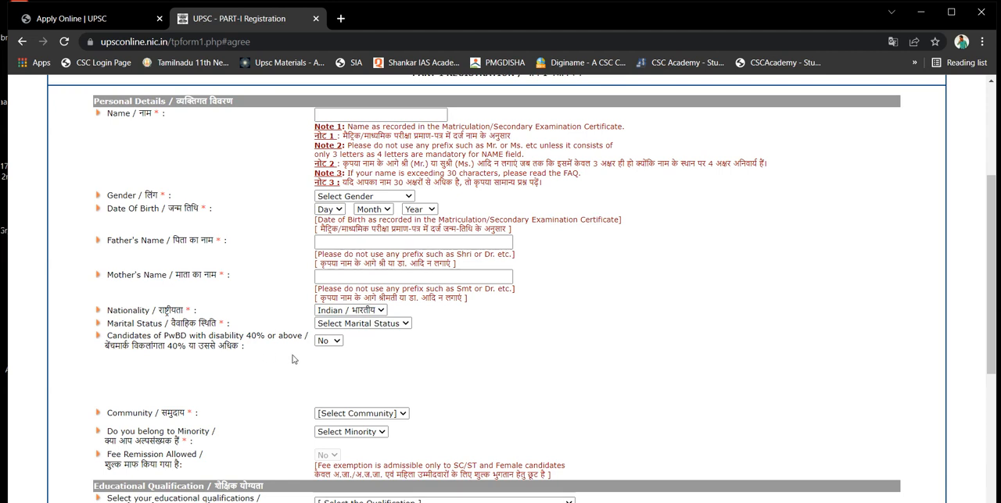
Declare PwBD status as Yes with category Low Vision, compensatory time Yes and scribe No
{"action": "left_click", "coordinate": [324, 343]}
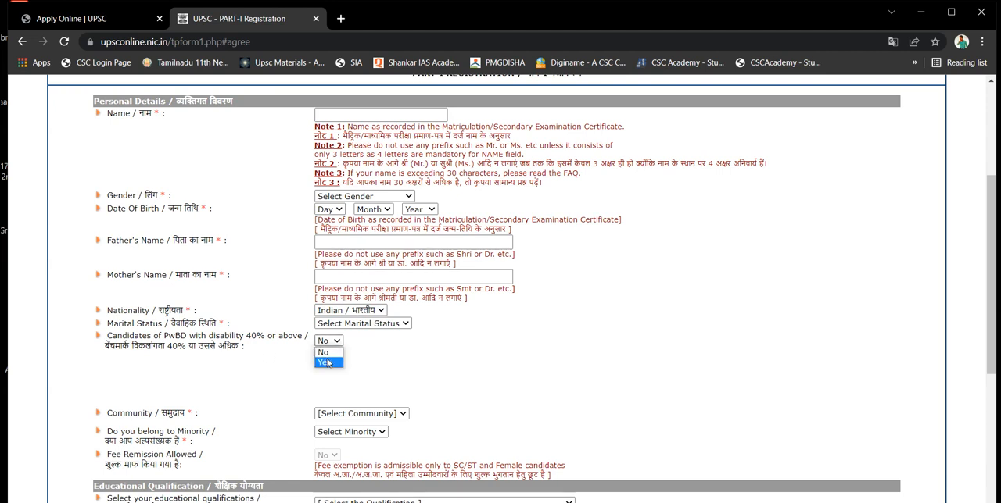
{"action": "left_click", "coordinate": [324, 362]}
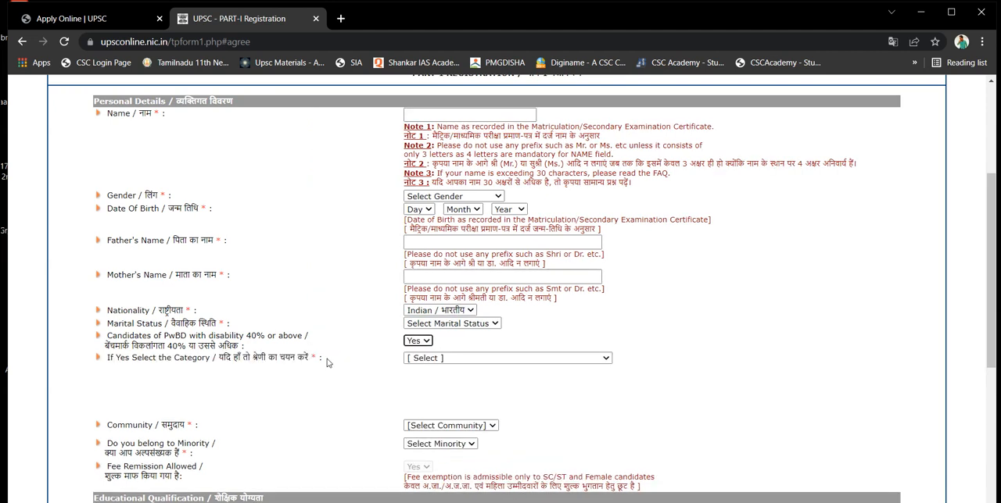
{"action": "left_click", "coordinate": [457, 360]}
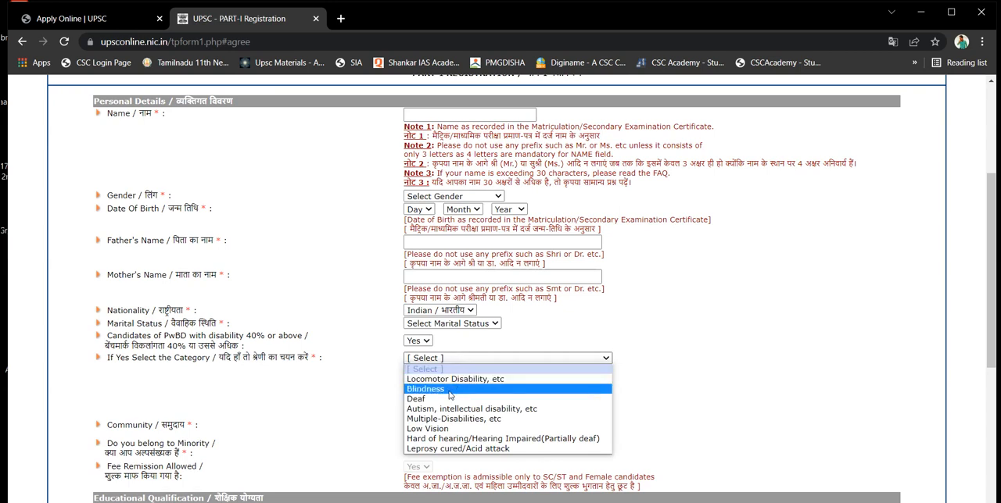
{"action": "left_click", "coordinate": [438, 429]}
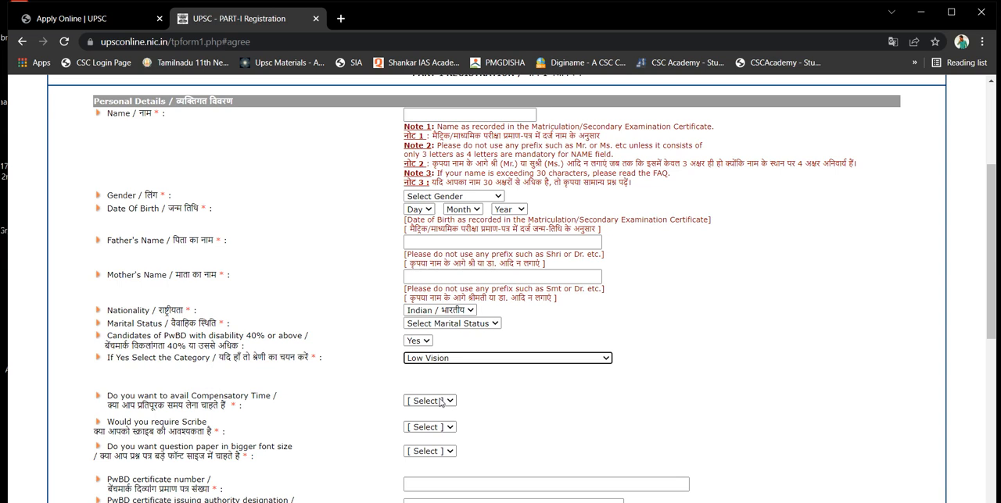
{"action": "left_click", "coordinate": [441, 403]}
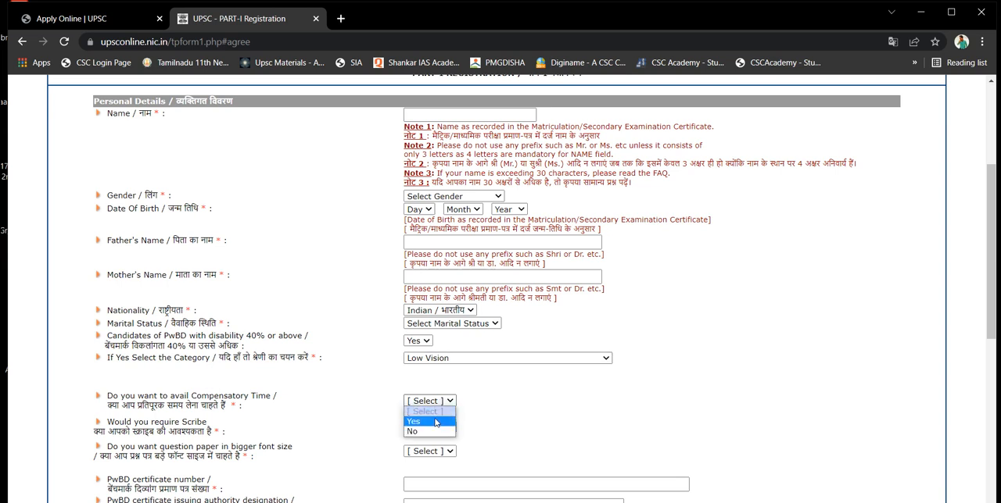
{"action": "left_click", "coordinate": [435, 423]}
{"action": "left_click", "coordinate": [435, 427]}
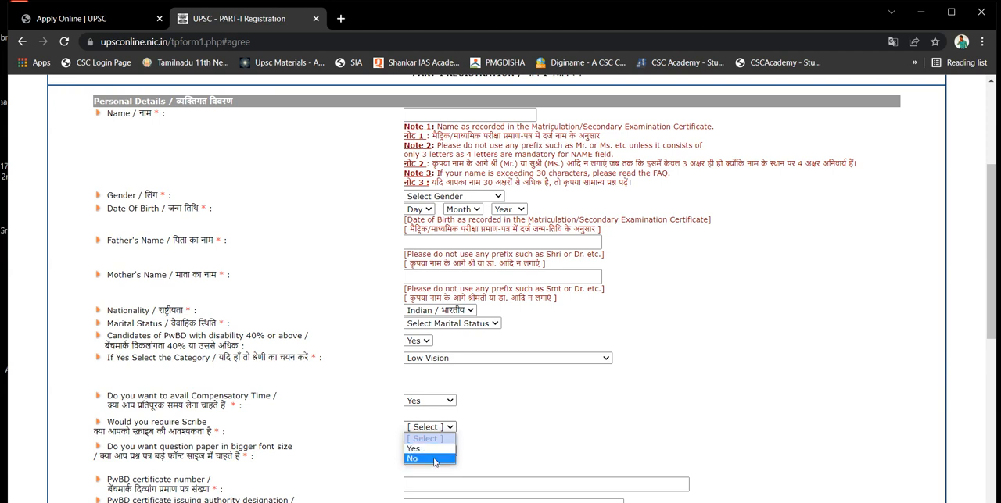
{"action": "left_click", "coordinate": [434, 461]}
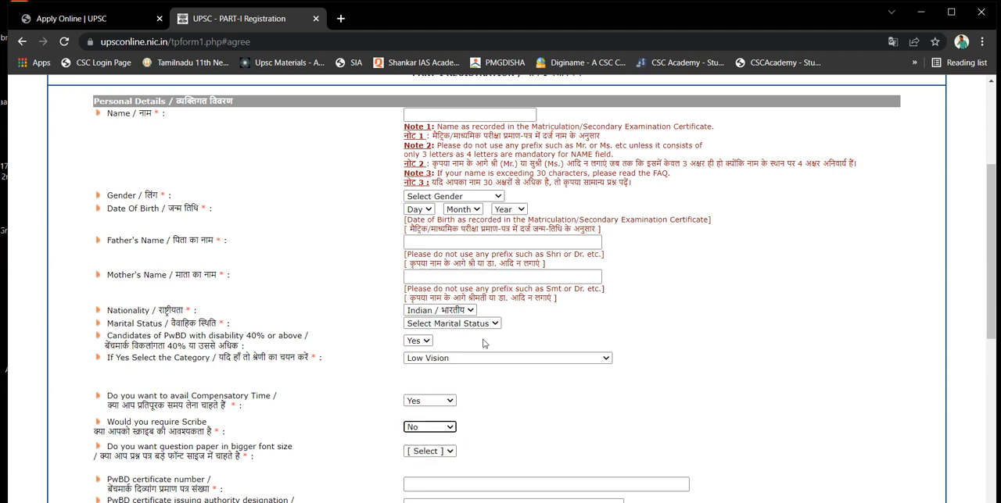
Set the option for PwBD candidates with disability of 40% or above back to No
{"action": "left_click", "coordinate": [428, 341]}
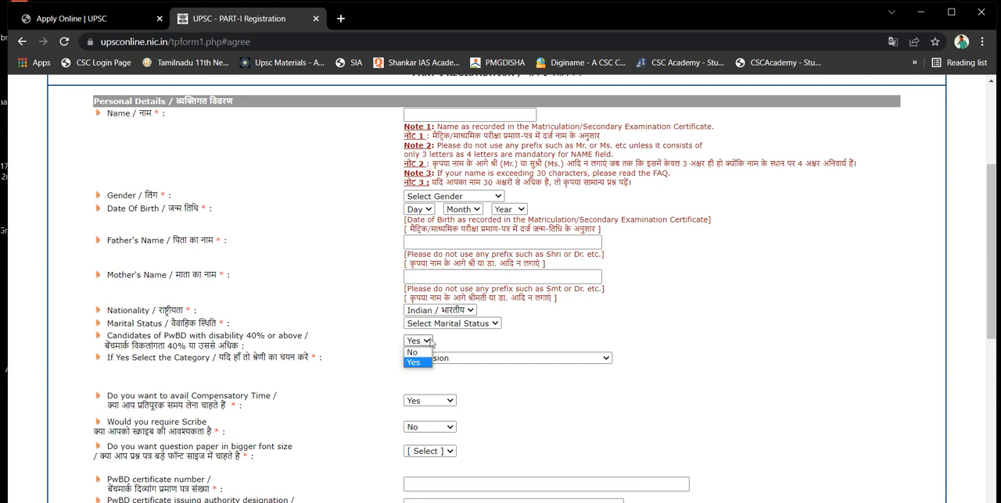
{"action": "left_click", "coordinate": [419, 356]}
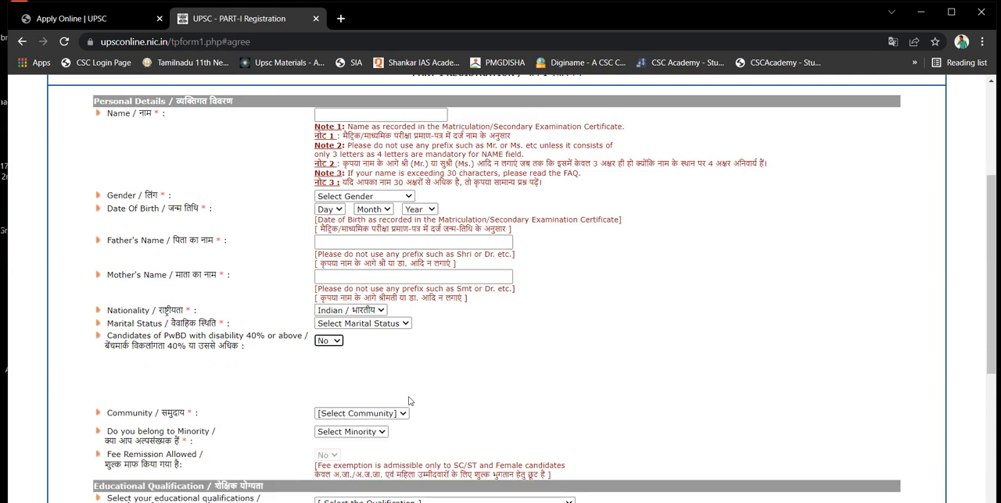
Review the available community choices and the minority and educational qualification fields below them
{"action": "left_click", "coordinate": [370, 419]}
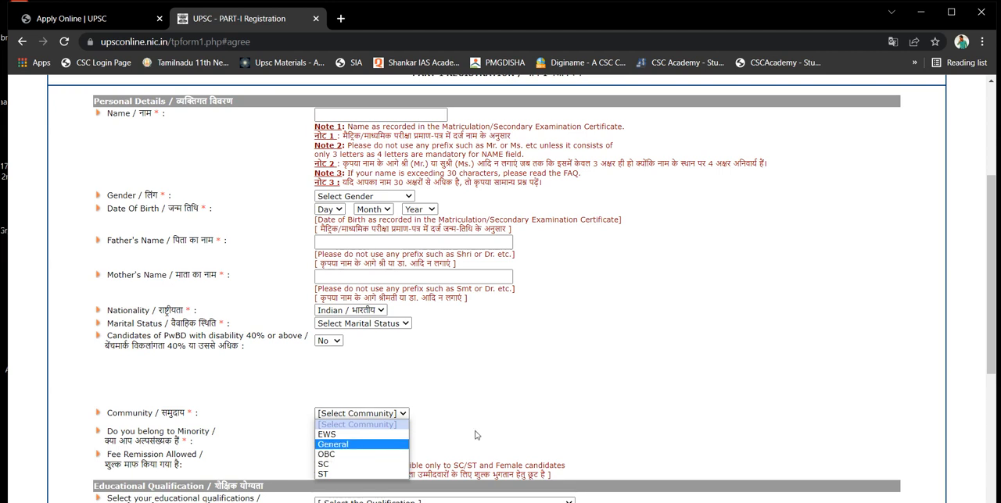
{"action": "left_click", "coordinate": [989, 359]}
{"action": "left_click_drag", "start_coordinate": [990, 359], "coordinate": [992, 410]}
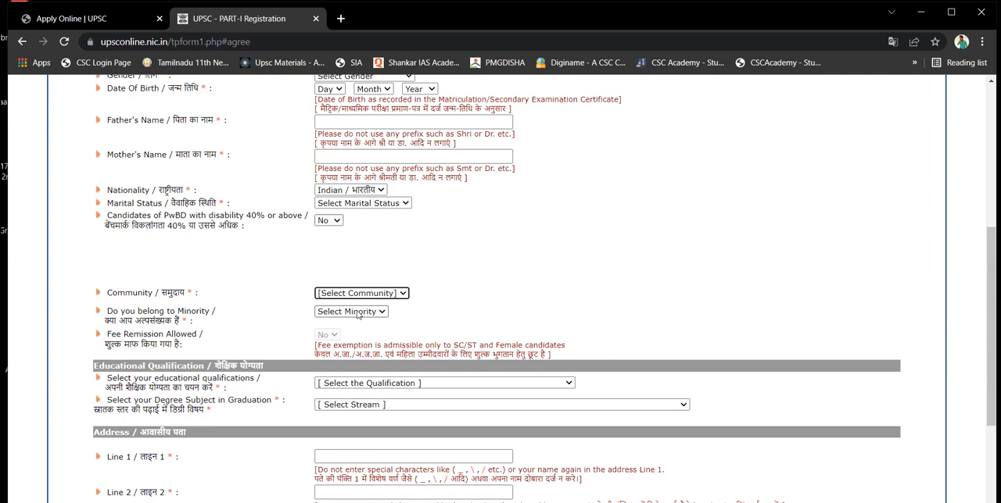
Set the community to OBC and answer No to belonging to the creamy layer
{"action": "left_click", "coordinate": [375, 295]}
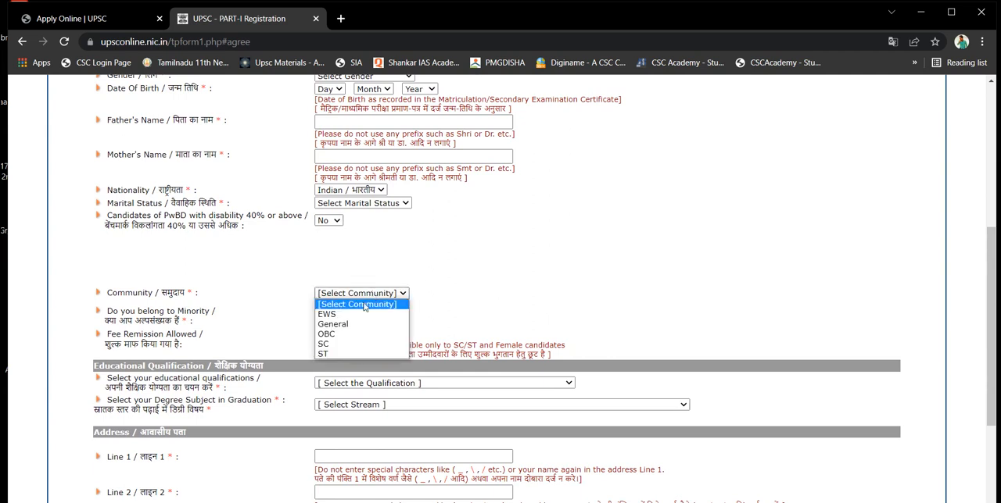
{"action": "left_click", "coordinate": [338, 339]}
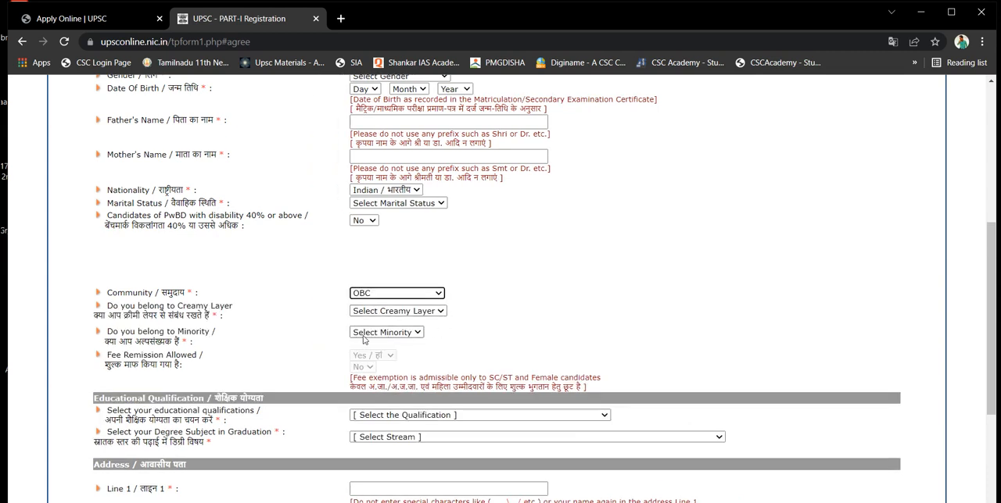
{"action": "left_click", "coordinate": [402, 311]}
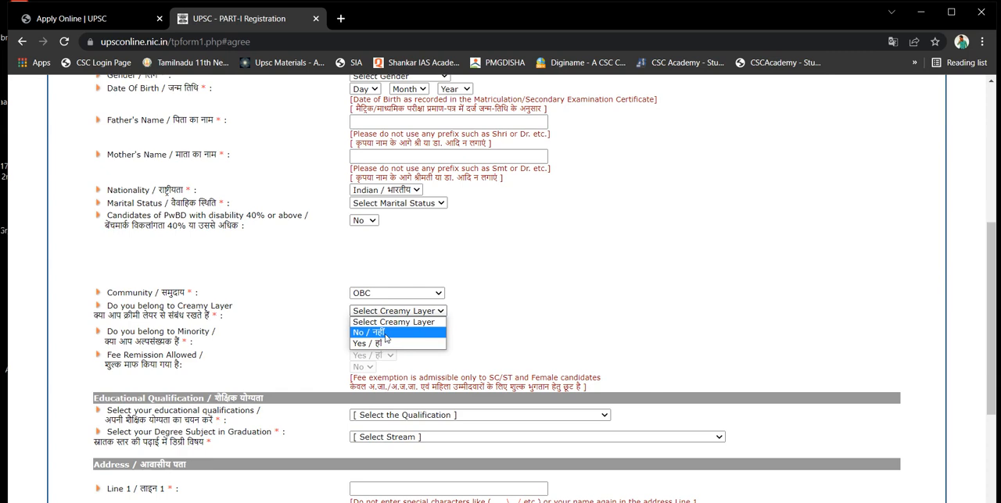
{"action": "left_click", "coordinate": [384, 334]}
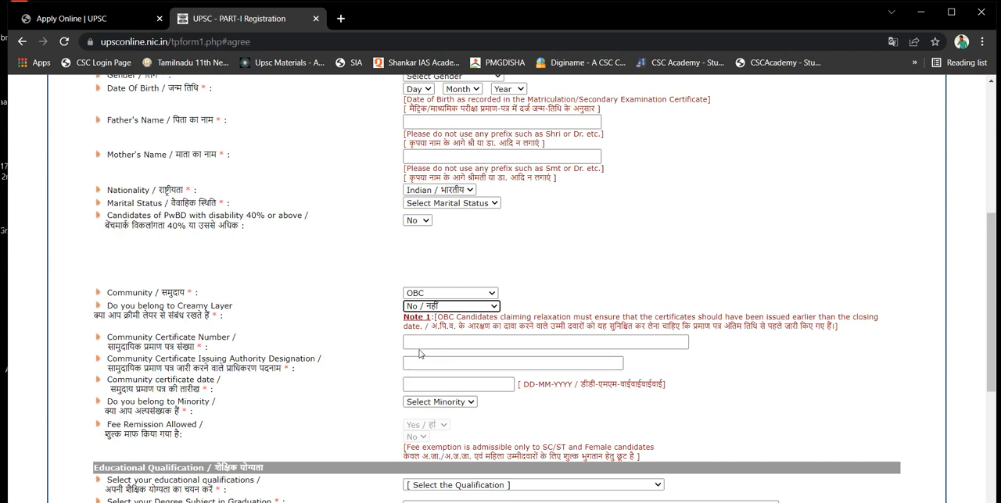
Examine the community certificate number, issuing authority designation and certificate date fields, including the date calendar
{"action": "left_click", "coordinate": [419, 354]}
{"action": "left_click", "coordinate": [416, 345]}
{"action": "left_click", "coordinate": [417, 345]}
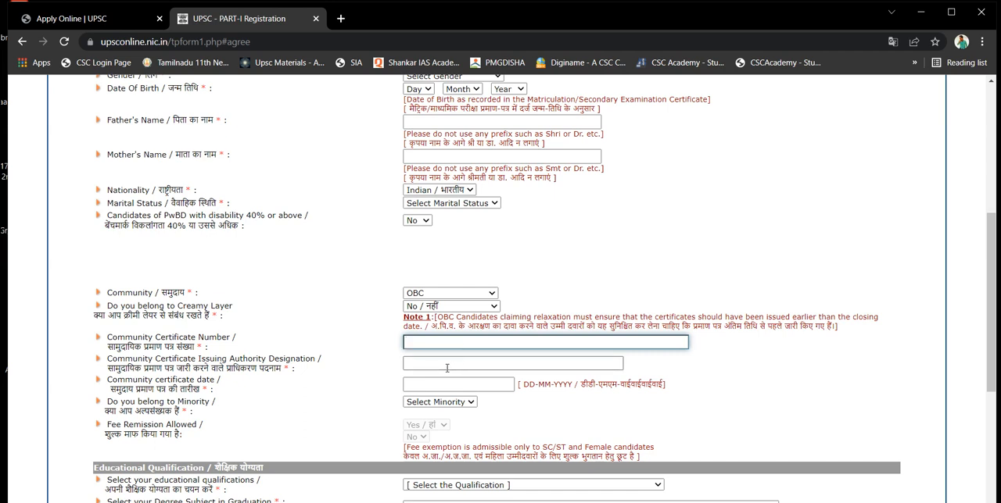
{"action": "left_click", "coordinate": [434, 365]}
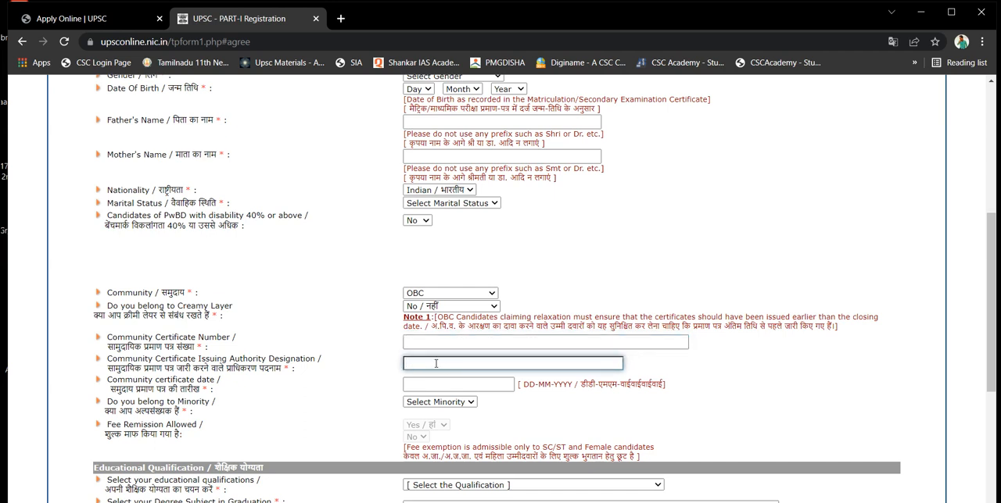
{"action": "left_click", "coordinate": [429, 343]}
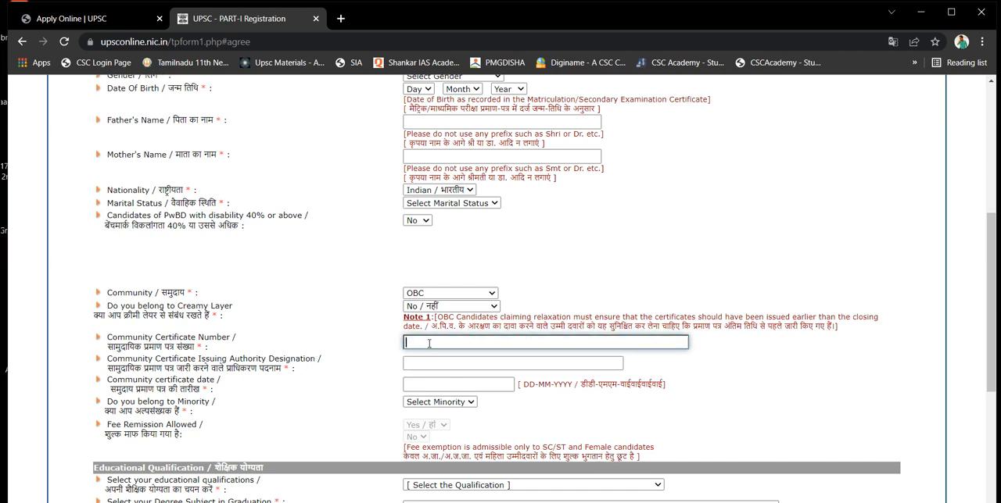
{"action": "left_click", "coordinate": [429, 362]}
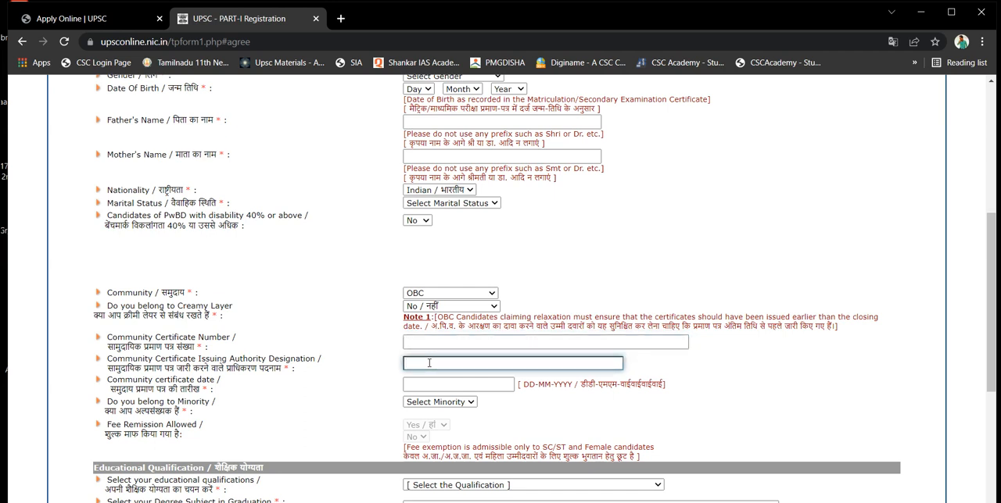
{"action": "left_click", "coordinate": [436, 385]}
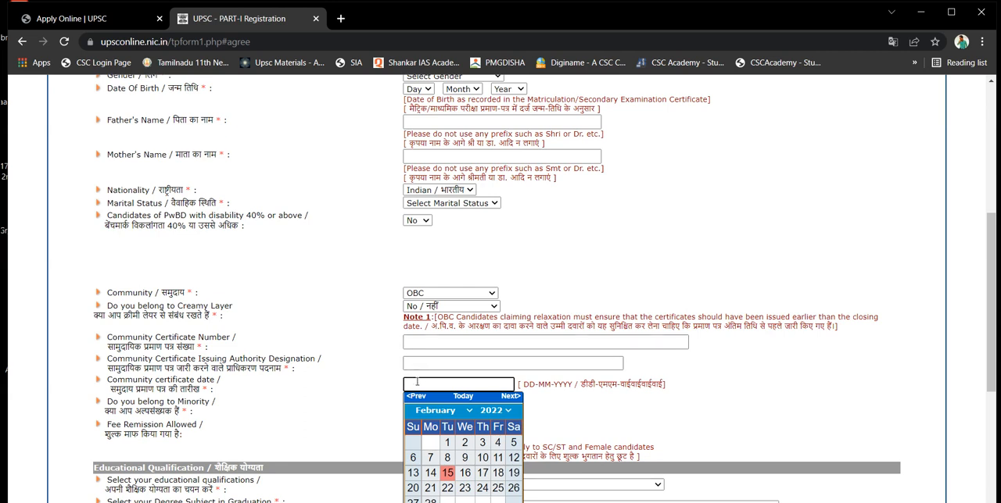
{"action": "left_click", "coordinate": [373, 397]}
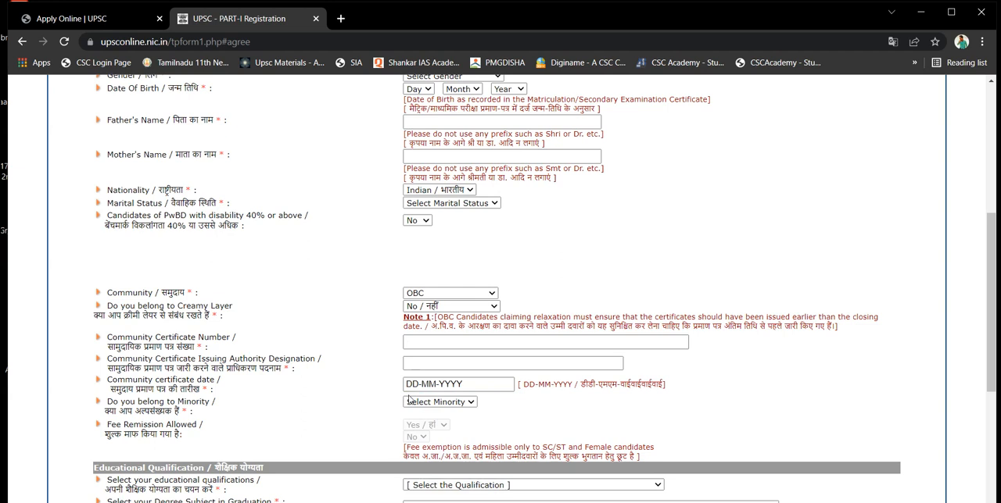
Check the religion choices offered when minority is answered Yes, and set the minority answer to No
{"action": "left_click", "coordinate": [447, 403]}
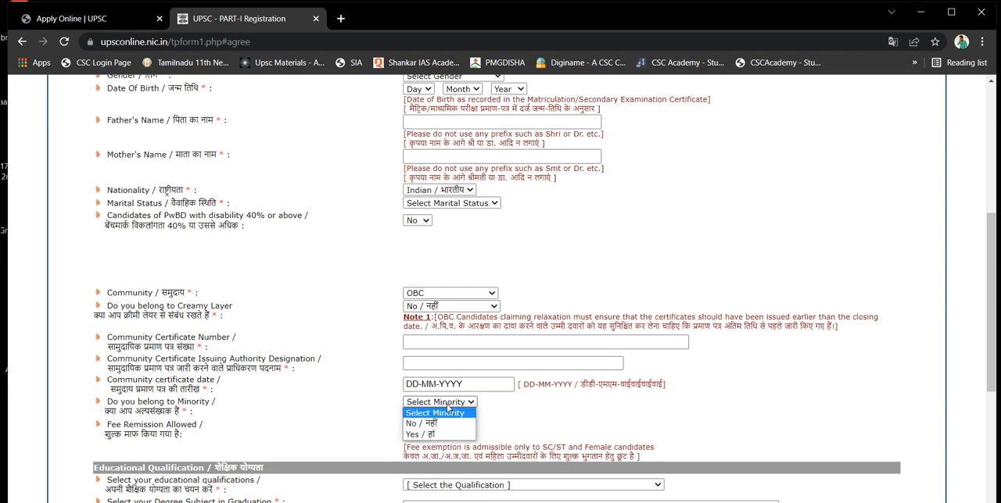
{"action": "left_click", "coordinate": [439, 435]}
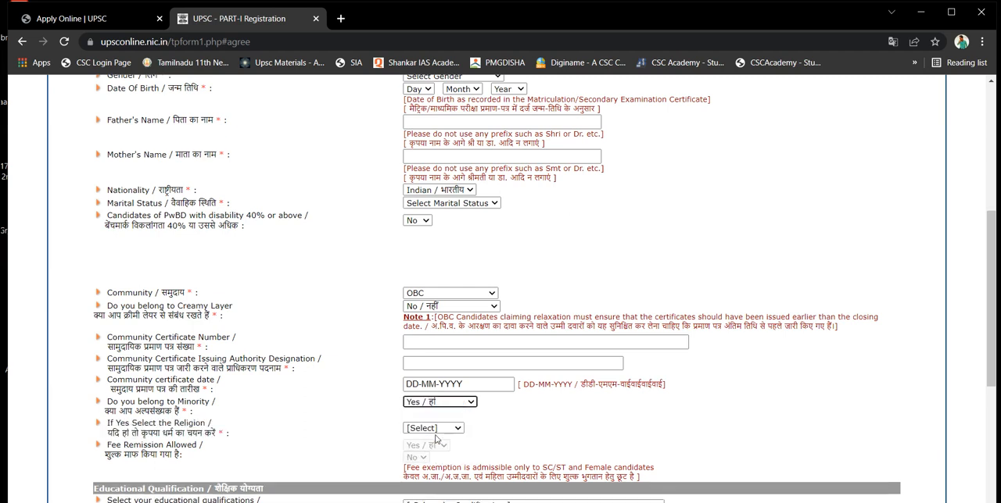
{"action": "left_click", "coordinate": [444, 430]}
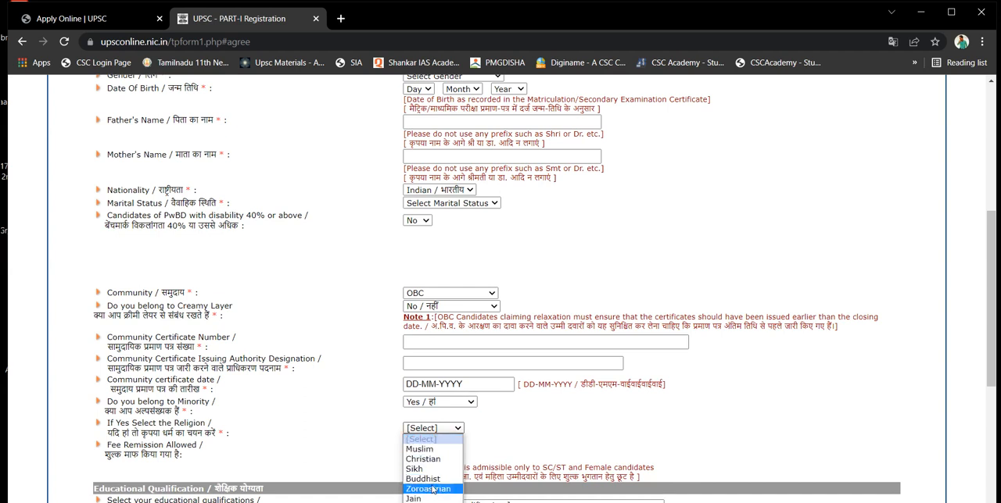
{"action": "left_click", "coordinate": [479, 425]}
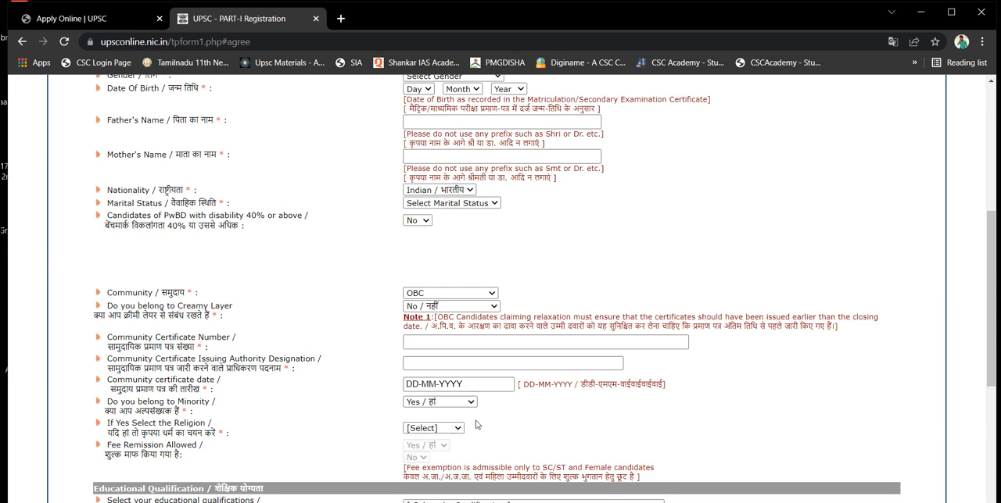
{"action": "left_click", "coordinate": [453, 403]}
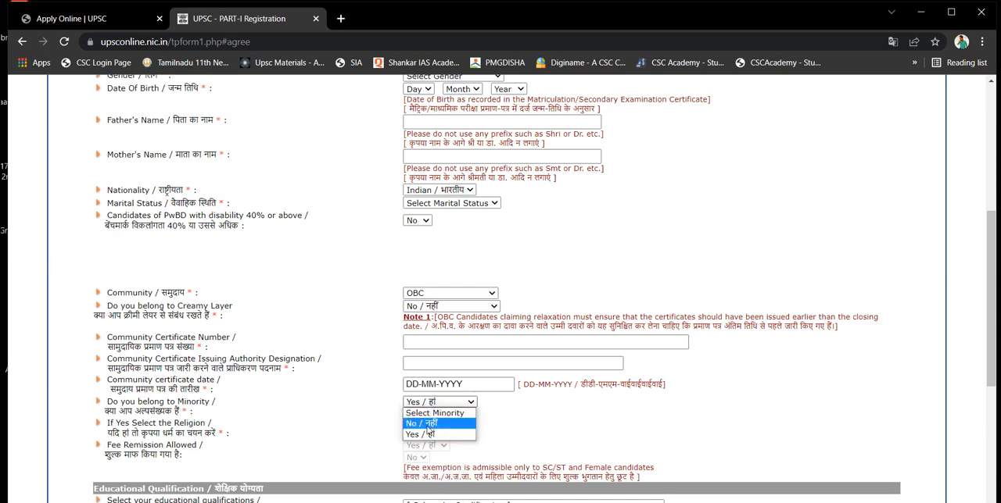
{"action": "left_click", "coordinate": [436, 423]}
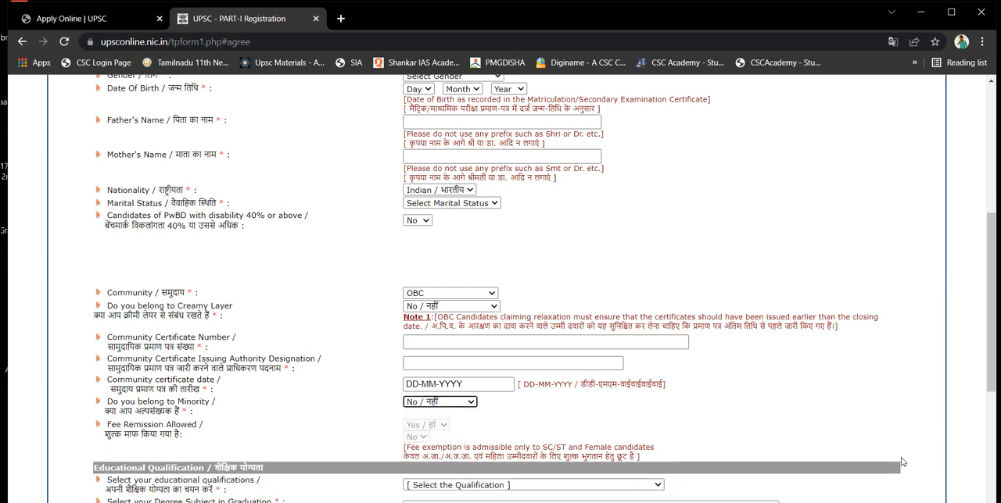
Set the educational qualification to Already passed the degree or equivalent Examination and the degree subject to Graduate in Geography
{"action": "left_click_drag", "start_coordinate": [996, 375], "coordinate": [988, 465]}
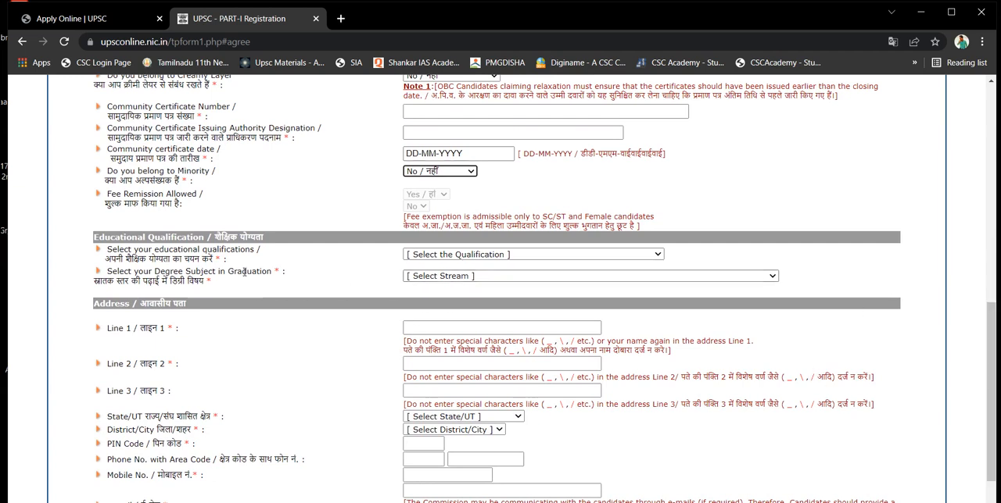
{"action": "left_click", "coordinate": [435, 255]}
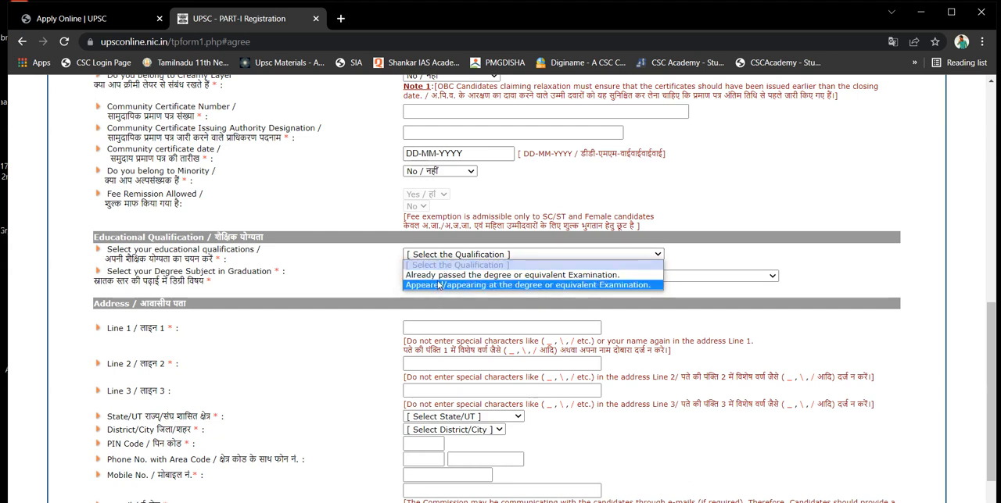
{"action": "left_click", "coordinate": [440, 276]}
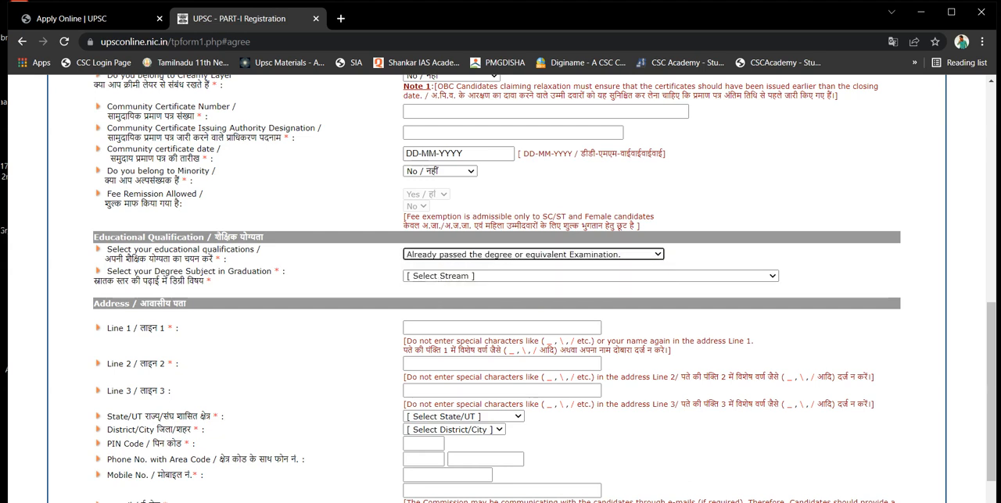
{"action": "scroll", "coordinate": [491, 369], "scroll_direction": "down", "scroll_amount": 3}
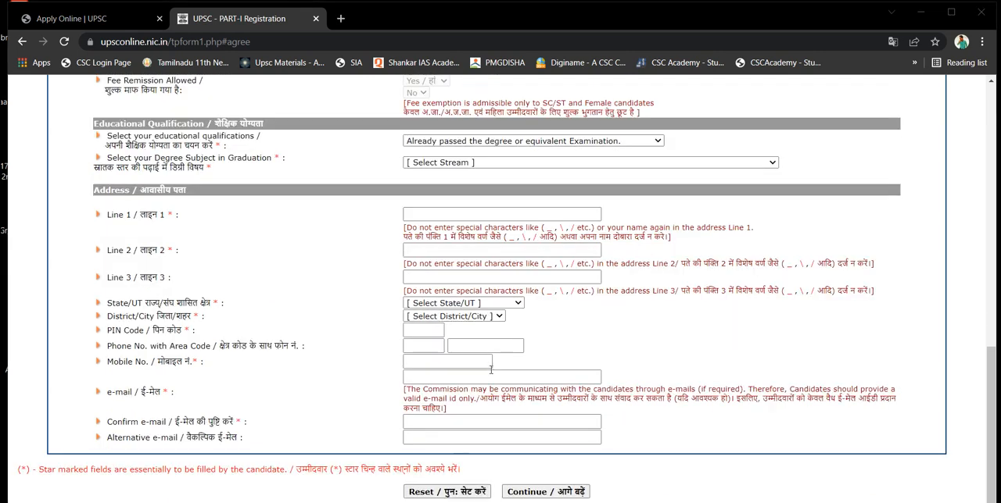
{"action": "left_click", "coordinate": [442, 164]}
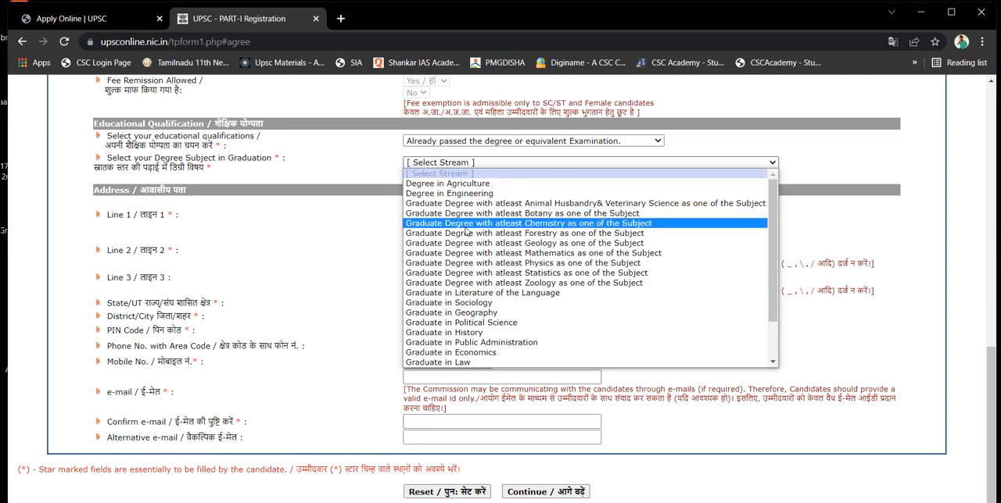
{"action": "left_click", "coordinate": [469, 313]}
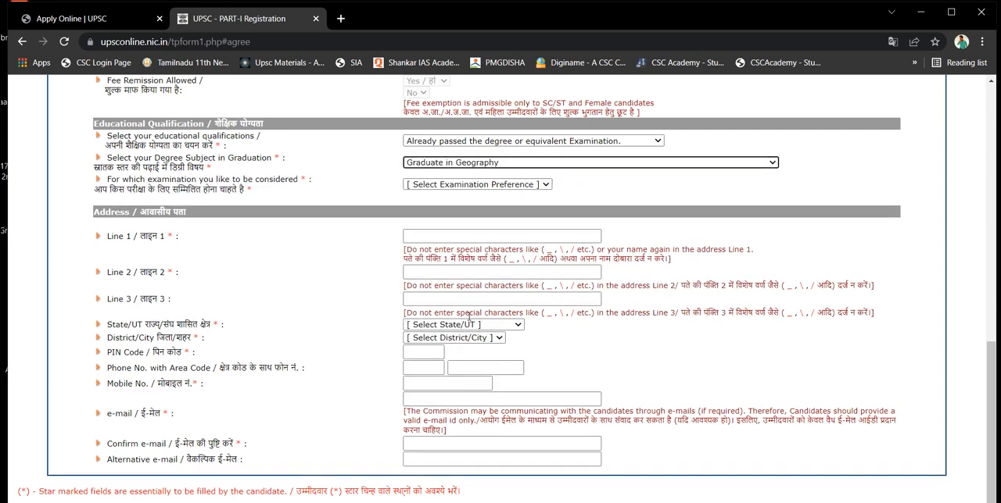
Choose Civil Services as the examination to be considered for and acknowledge the notice about specific details
{"action": "left_click", "coordinate": [514, 186]}
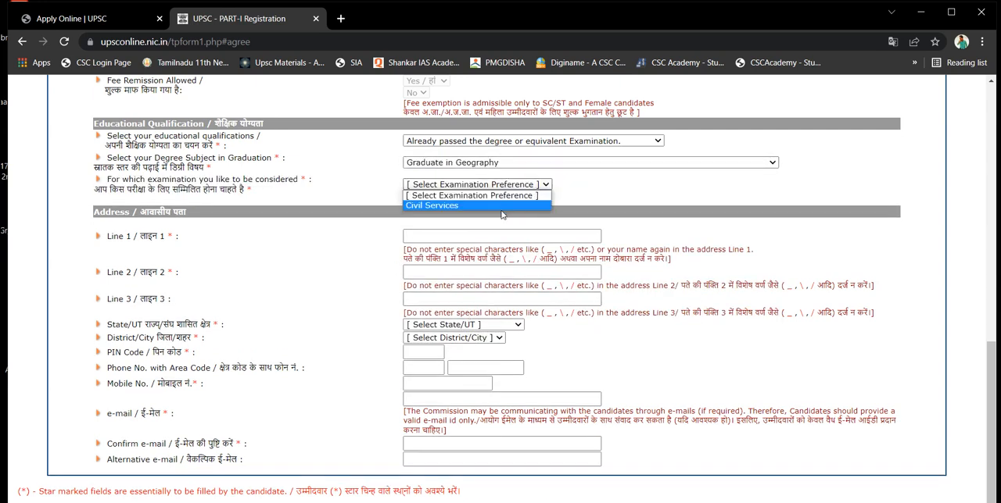
{"action": "left_click", "coordinate": [501, 206]}
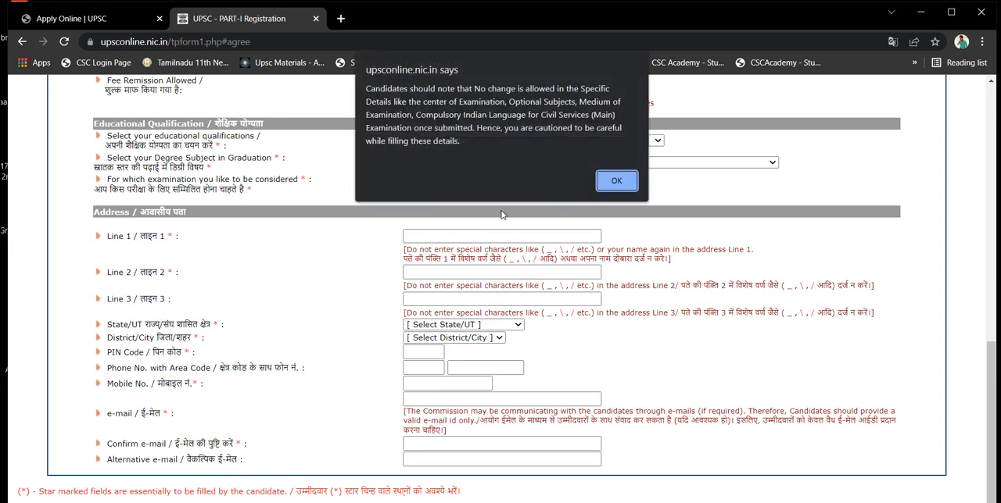
{"action": "left_click", "coordinate": [616, 182]}
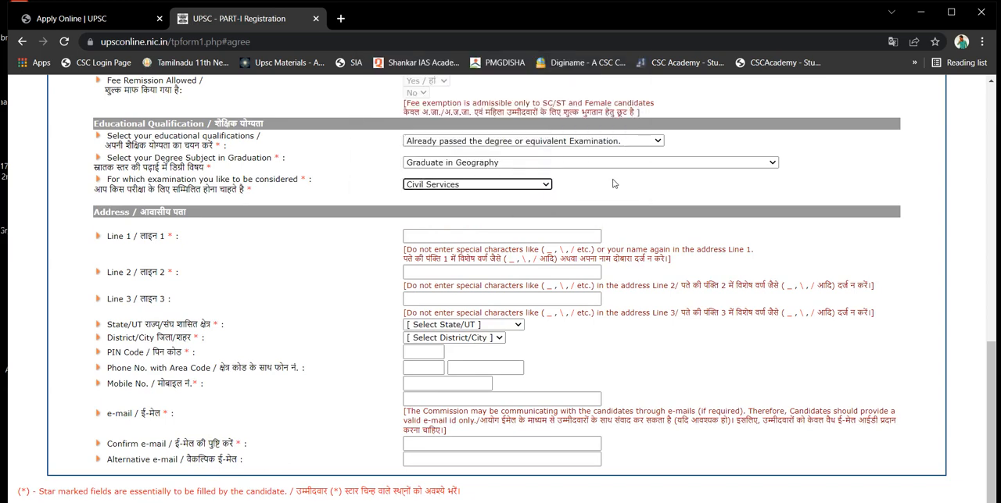
{"action": "left_click", "coordinate": [514, 186]}
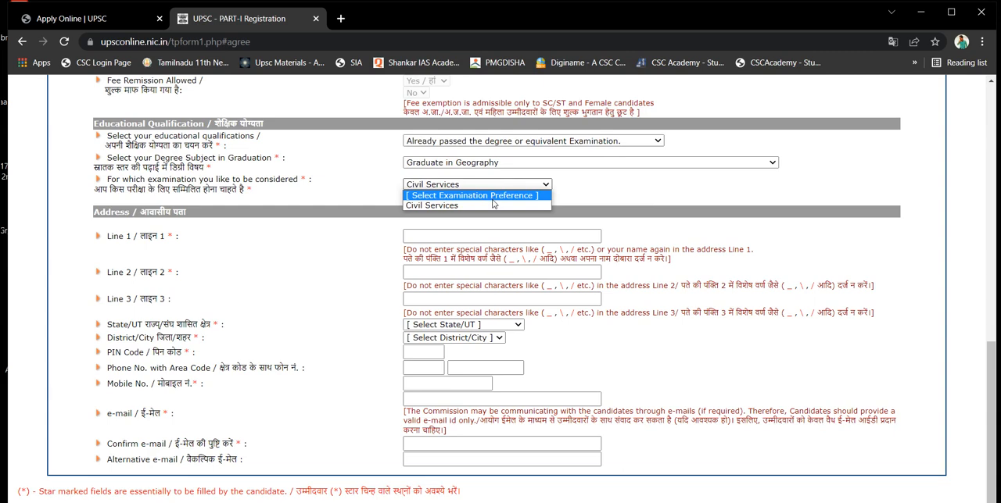
{"action": "left_click", "coordinate": [489, 206]}
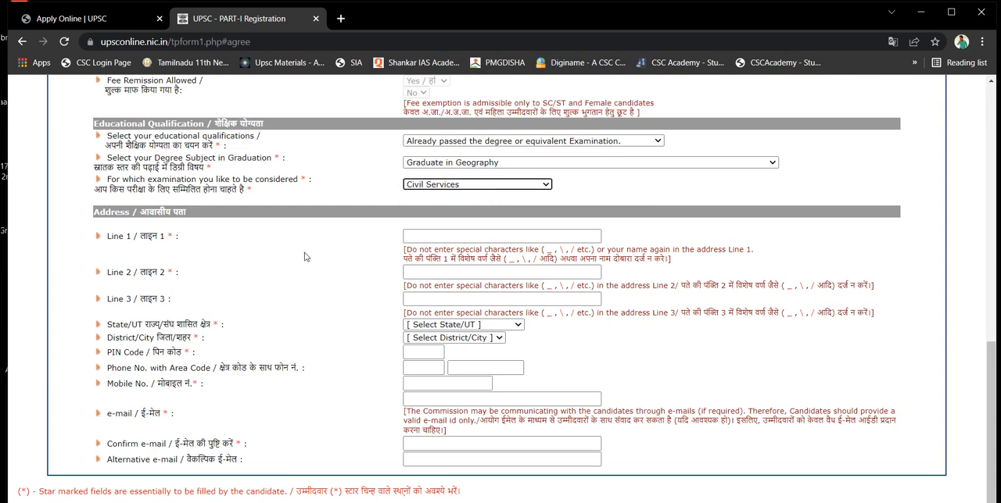
Review the address, state, district, phone and e-mail fields down to the end of the registration form
{"action": "left_click", "coordinate": [406, 236]}
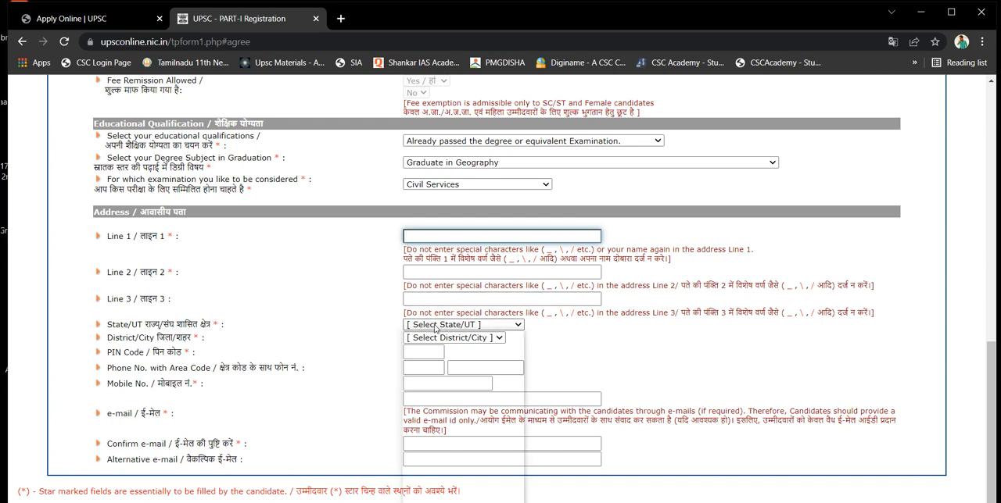
{"action": "left_click", "coordinate": [436, 327]}
{"action": "left_click", "coordinate": [331, 379]}
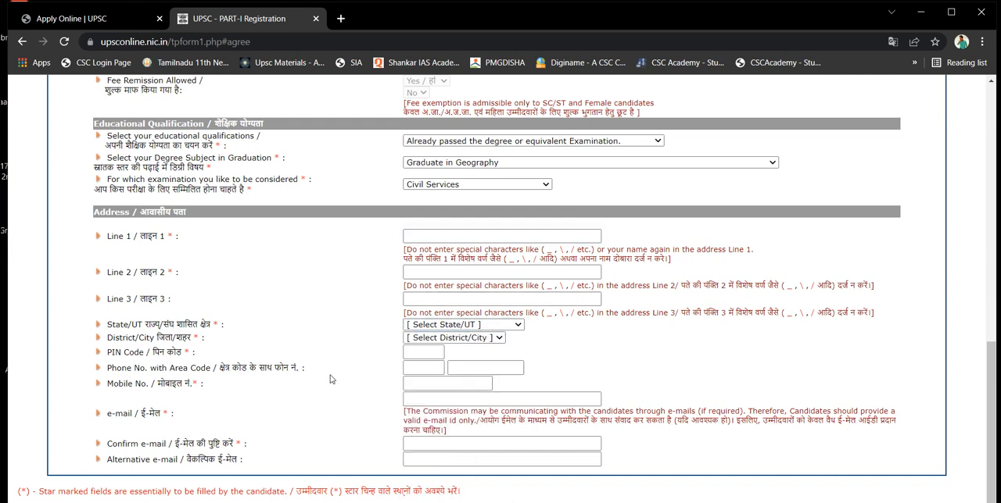
{"action": "left_click", "coordinate": [437, 445]}
{"action": "scroll", "coordinate": [436, 445], "scroll_direction": "down", "scroll_amount": 1}
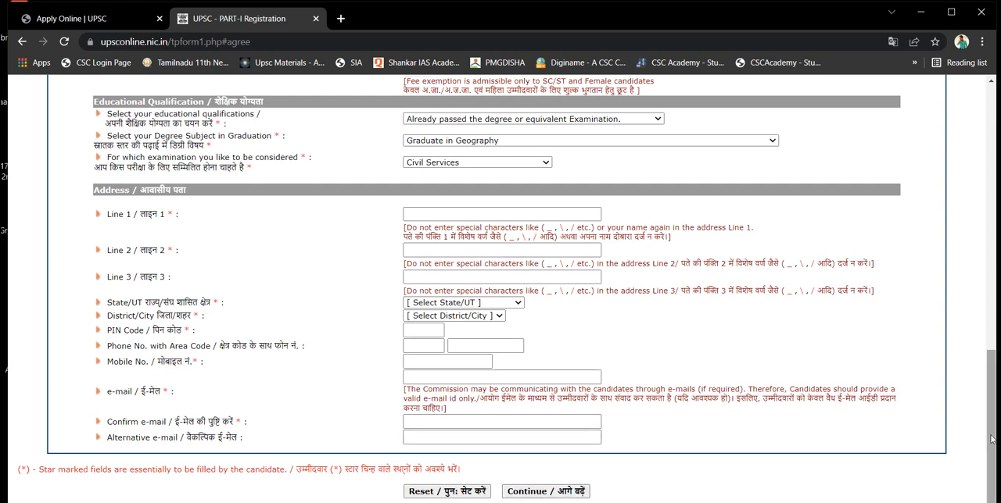
{"action": "left_click_drag", "start_coordinate": [991, 439], "coordinate": [996, 311]}
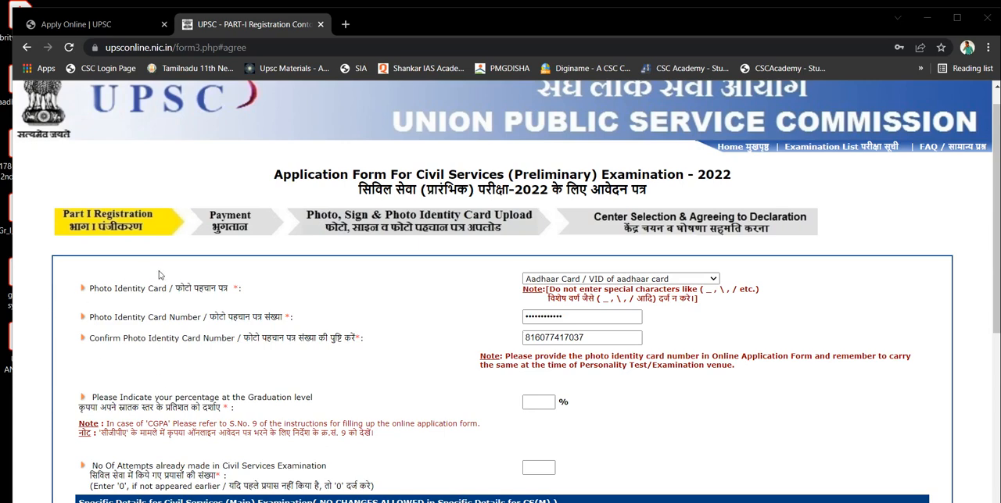
Review the accepted photo identity card types and select Aadhaar Card / VID of aadhaar card
{"action": "left_click", "coordinate": [552, 280]}
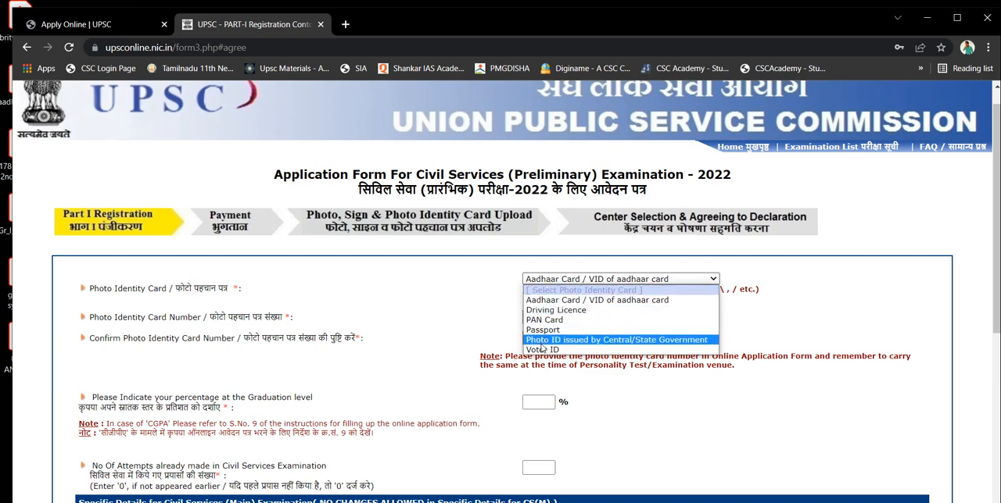
{"action": "left_click", "coordinate": [550, 304]}
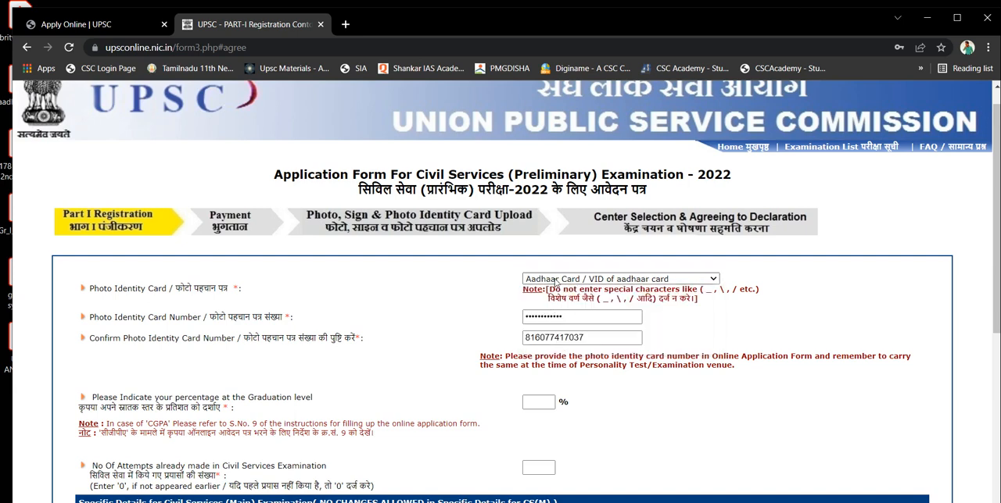
{"action": "left_click", "coordinate": [555, 282]}
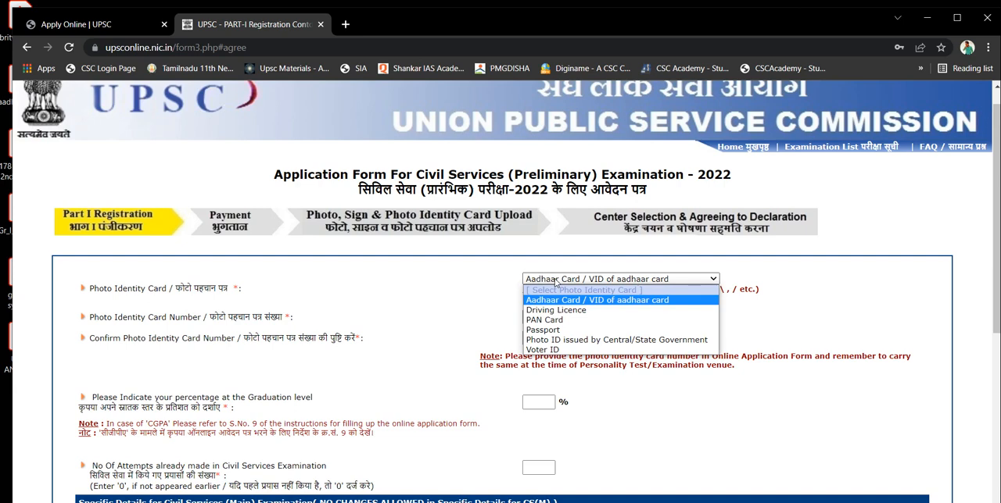
{"action": "left_click", "coordinate": [557, 300]}
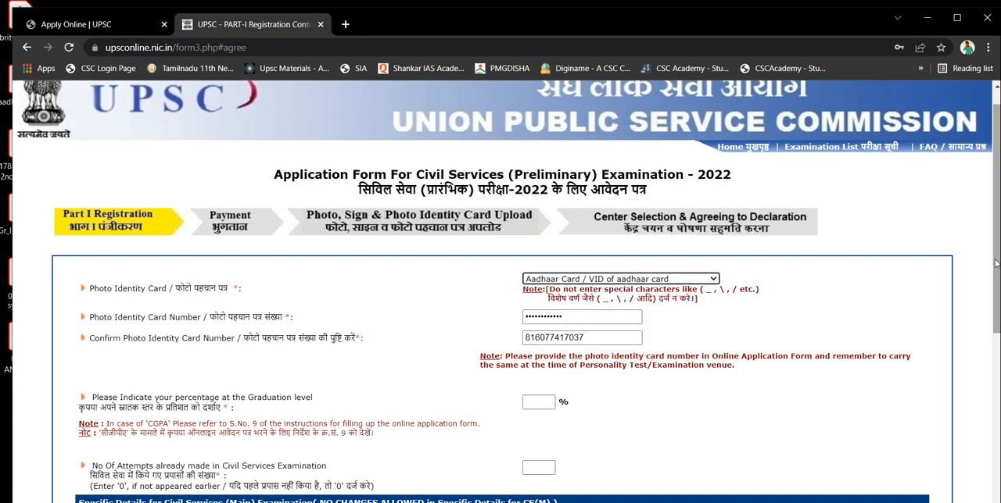
Review the graduation percentage, attempts, centre and Paper I to V language medium fields for the Civil Services (Main) Examination
{"action": "left_click_drag", "start_coordinate": [995, 264], "coordinate": [995, 412]}
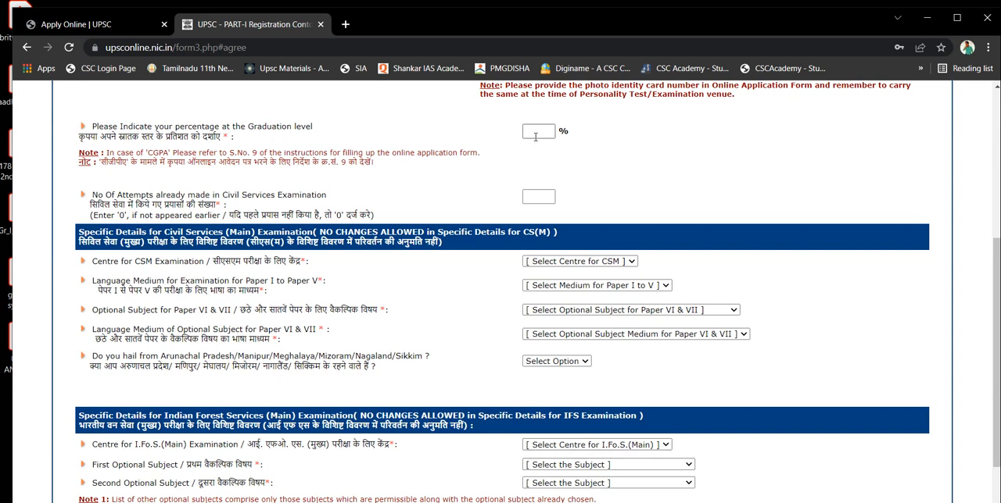
{"action": "left_click", "coordinate": [535, 135]}
{"action": "left_click", "coordinate": [540, 261]}
{"action": "left_click", "coordinate": [544, 261]}
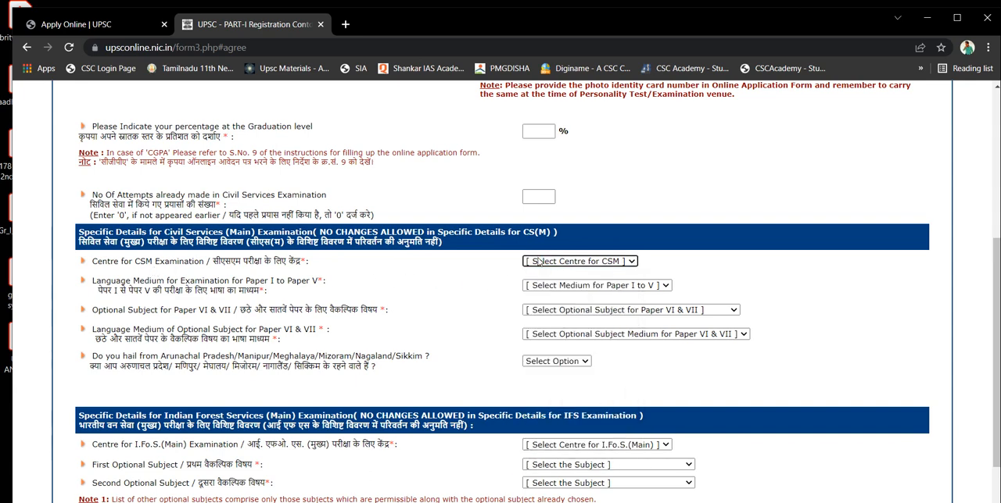
{"action": "left_click", "coordinate": [538, 262]}
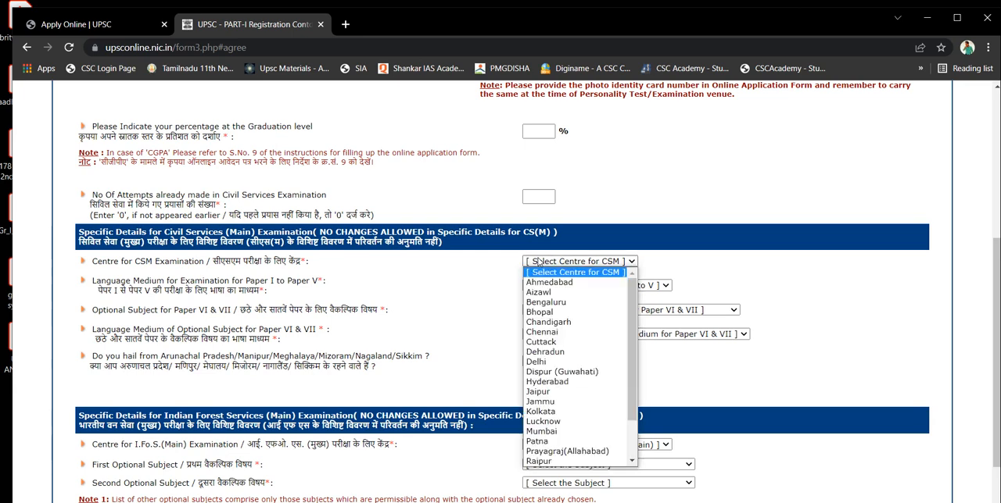
{"action": "left_click", "coordinate": [538, 262]}
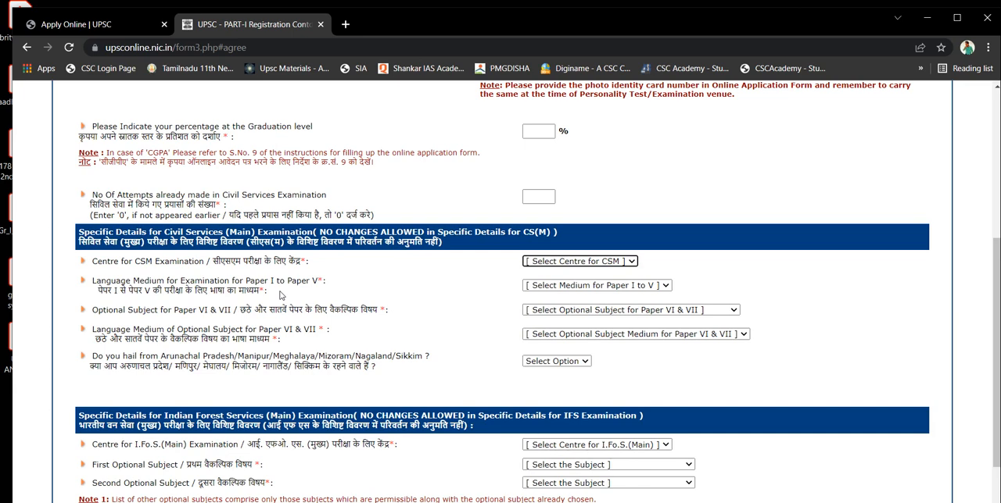
{"action": "left_click", "coordinate": [553, 288]}
{"action": "left_click", "coordinate": [552, 287]}
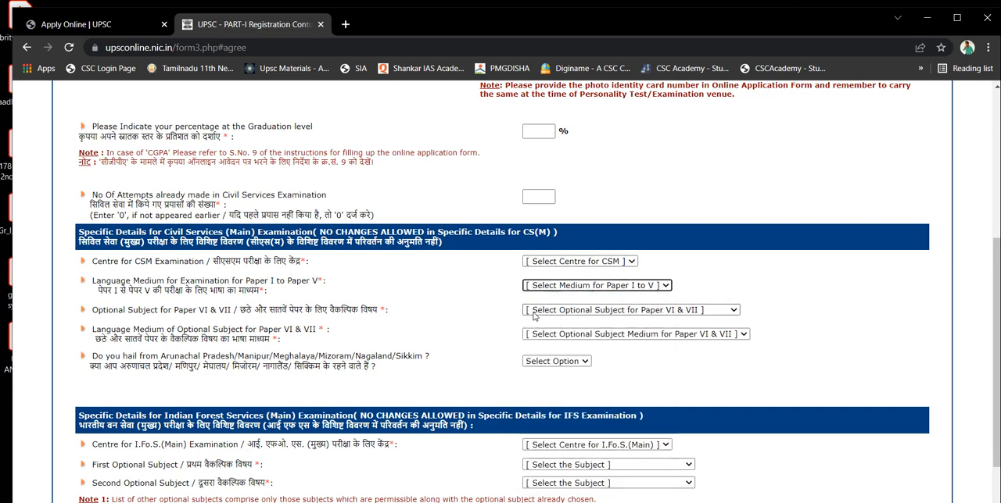
Review the Paper VI & VII optional subjects, the home-state question and the Indian Forest Services (Main) fields
{"action": "left_click", "coordinate": [535, 314]}
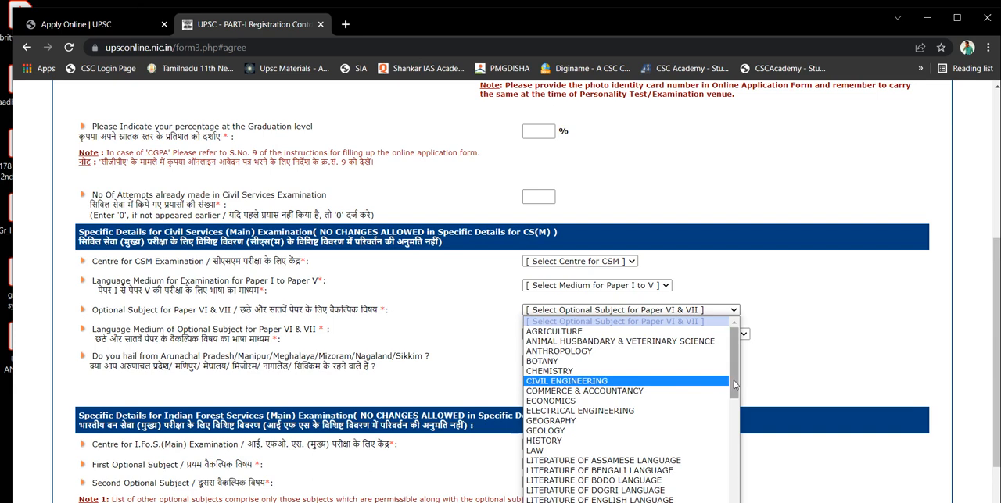
{"action": "left_click_drag", "start_coordinate": [735, 385], "coordinate": [733, 412]}
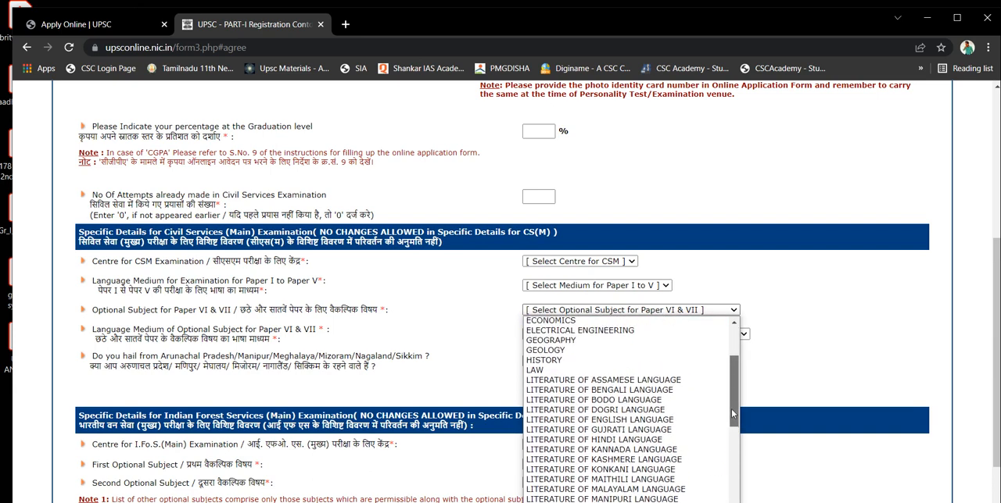
{"action": "left_click", "coordinate": [475, 338]}
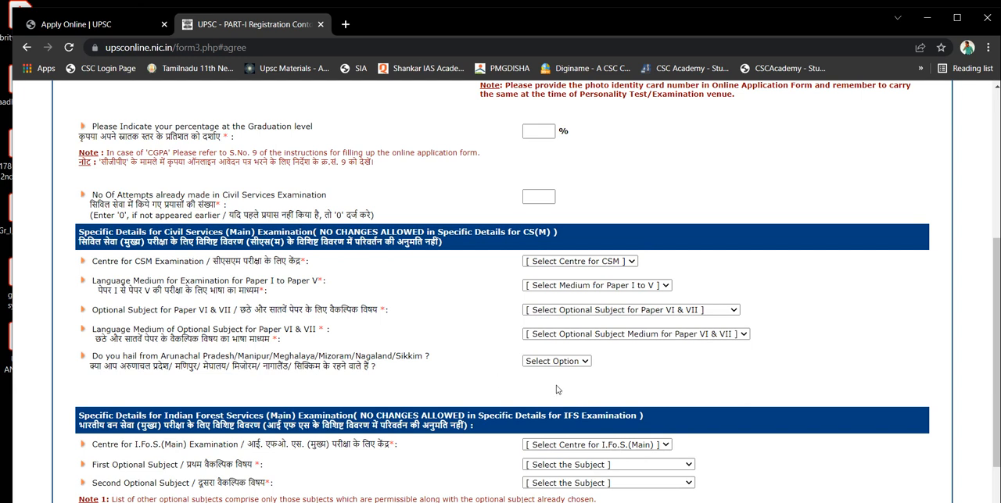
{"action": "left_click", "coordinate": [579, 363]}
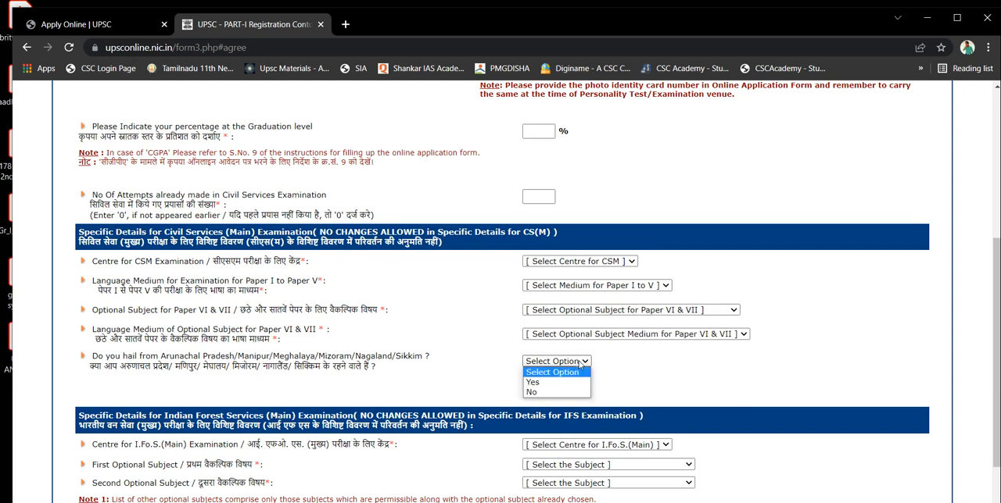
{"action": "left_click", "coordinate": [580, 362]}
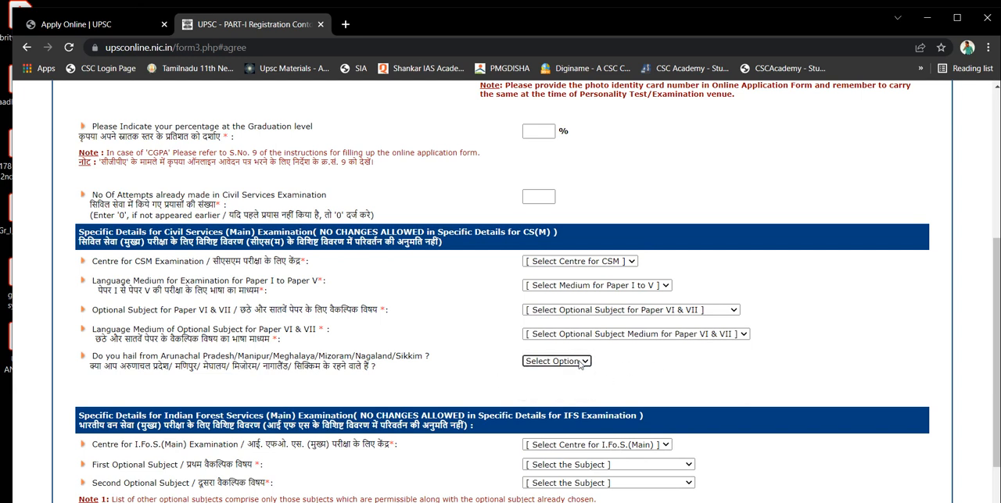
{"action": "left_click", "coordinate": [998, 303]}
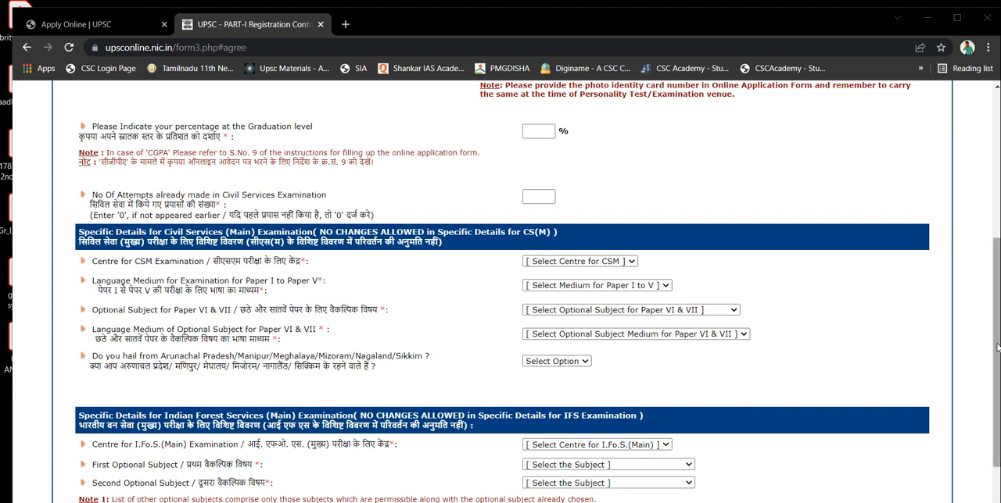
{"action": "left_click_drag", "start_coordinate": [997, 347], "coordinate": [997, 416]}
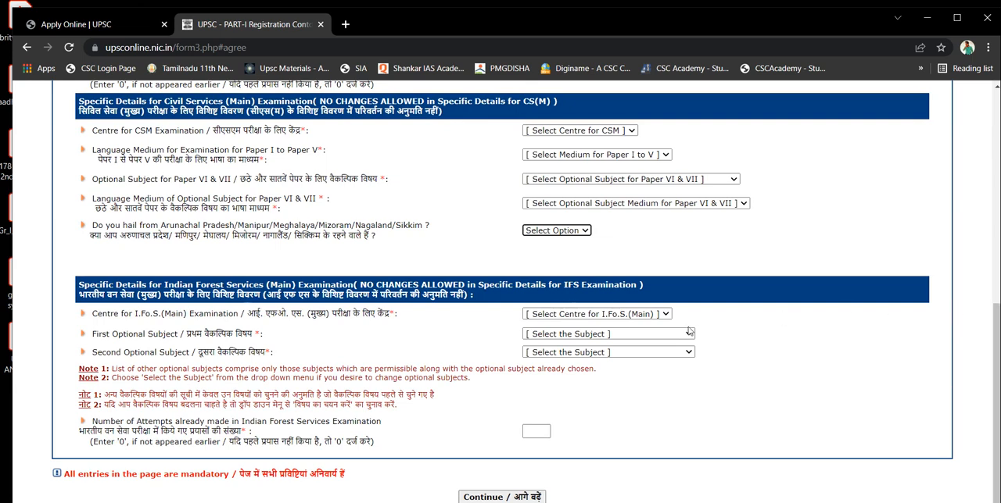
{"action": "left_click", "coordinate": [653, 314]}
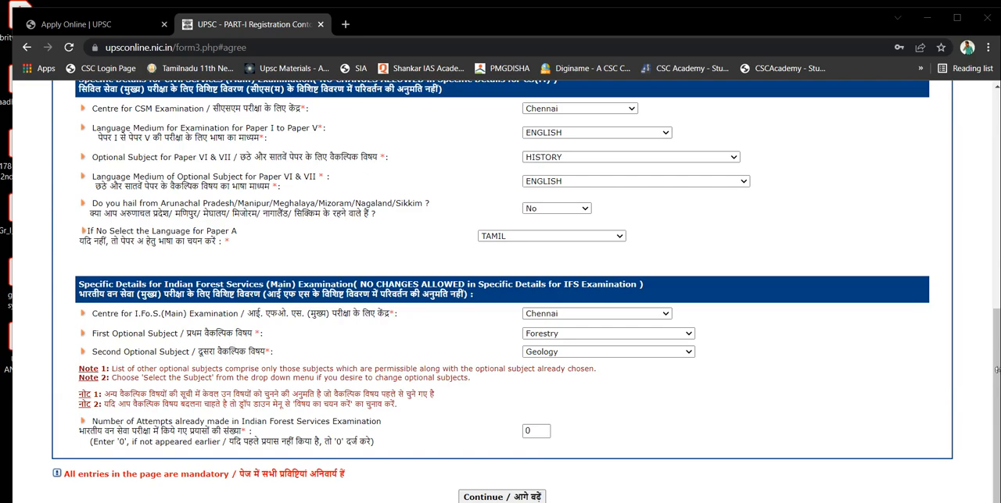
Check the completed Civil Services and Indian Forest Services (Main) details and continue to the application verification page
{"action": "scroll", "coordinate": [500, 289], "scroll_direction": "up", "scroll_amount": 3}
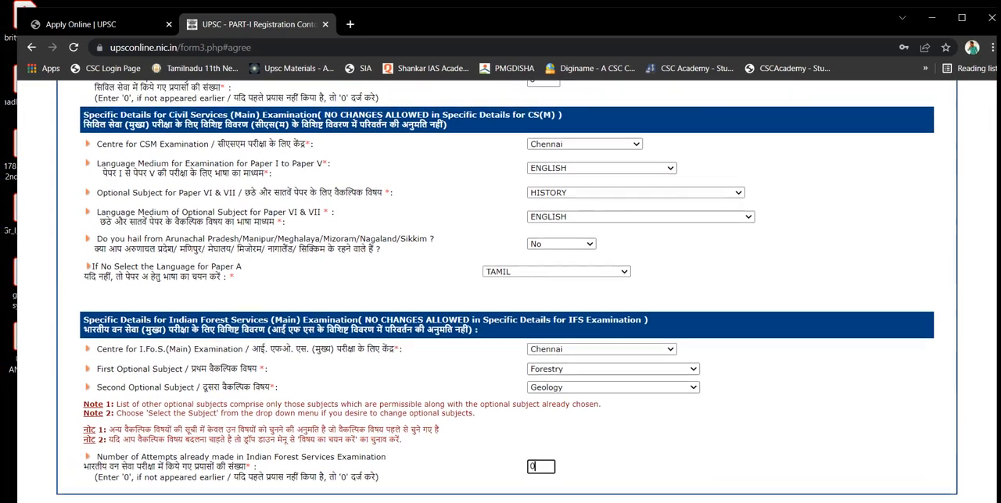
{"action": "scroll", "coordinate": [501, 289], "scroll_direction": "down", "scroll_amount": 1}
{"action": "scroll", "coordinate": [501, 290], "scroll_direction": "down", "scroll_amount": 2}
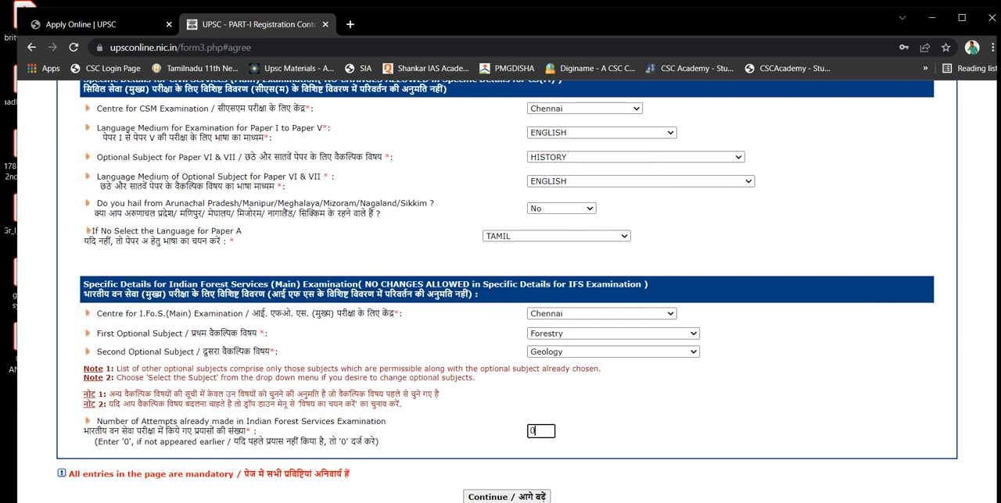
{"action": "left_click", "coordinate": [493, 498]}
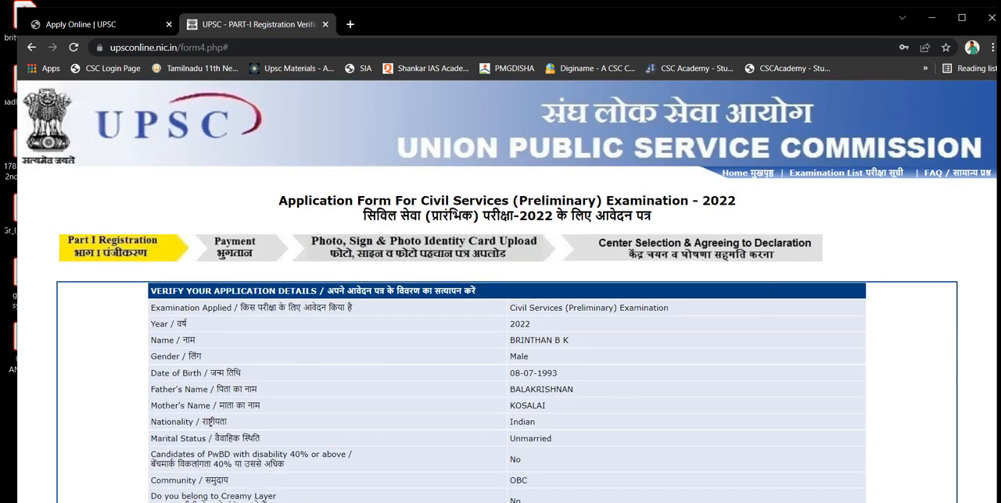
Verify the application details, enter the captcha text, agree to them and confirm the final PART-I submission
{"action": "scroll", "coordinate": [500, 313], "scroll_direction": "down", "scroll_amount": 9}
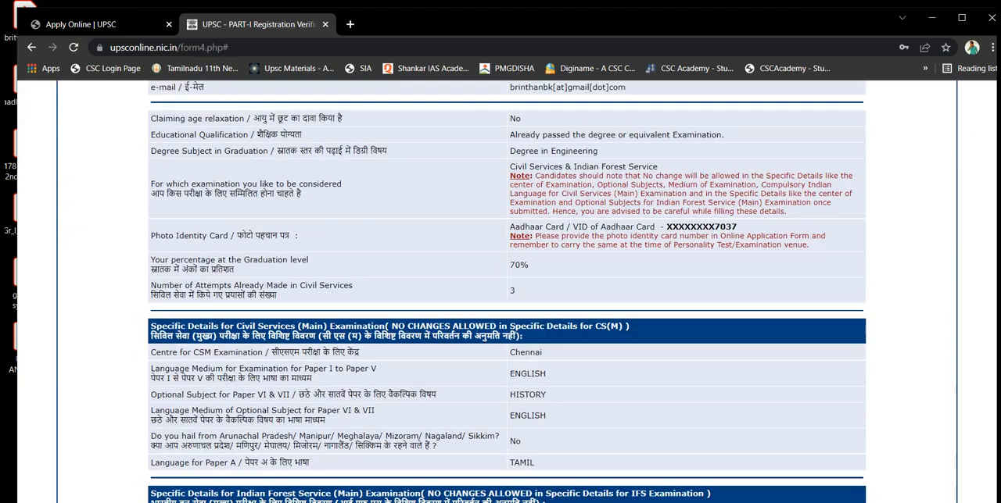
{"action": "scroll", "coordinate": [501, 313], "scroll_direction": "down", "scroll_amount": 3}
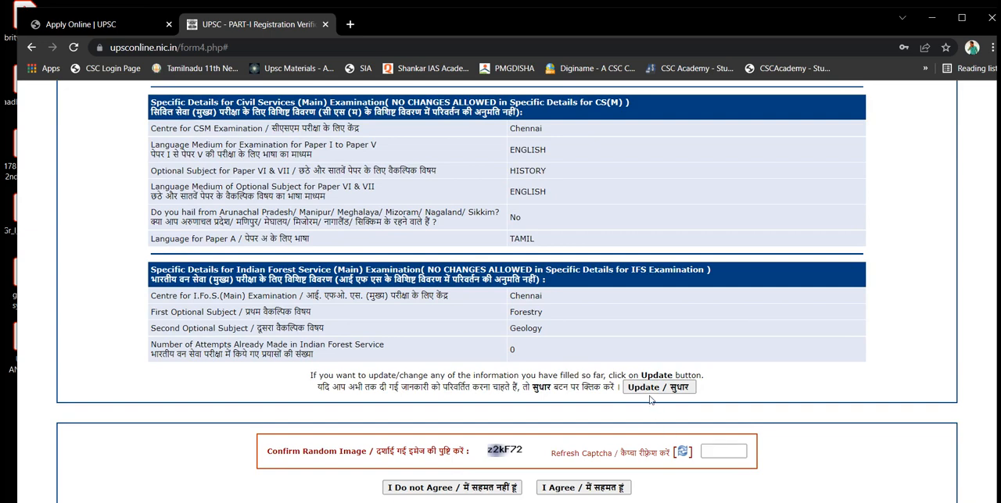
{"action": "left_click", "coordinate": [709, 450]}
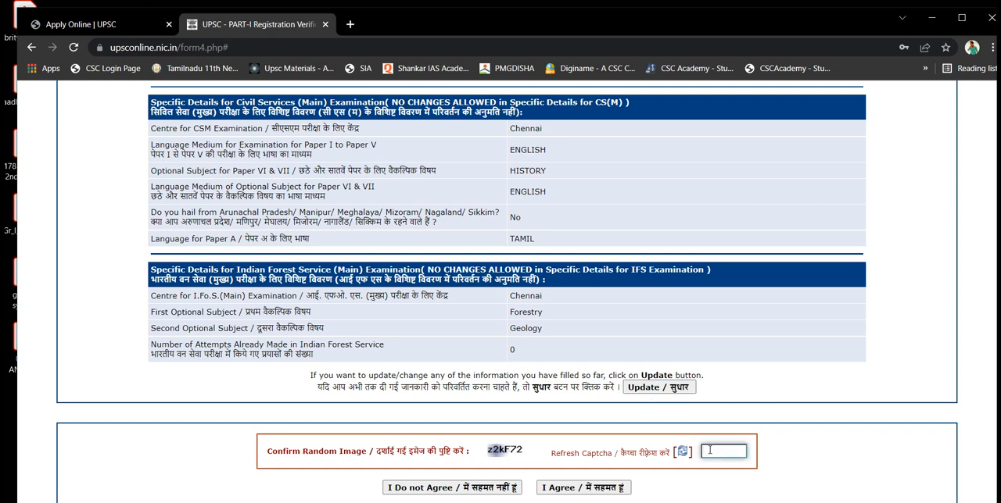
{"action": "type", "text": "z2kF72"}
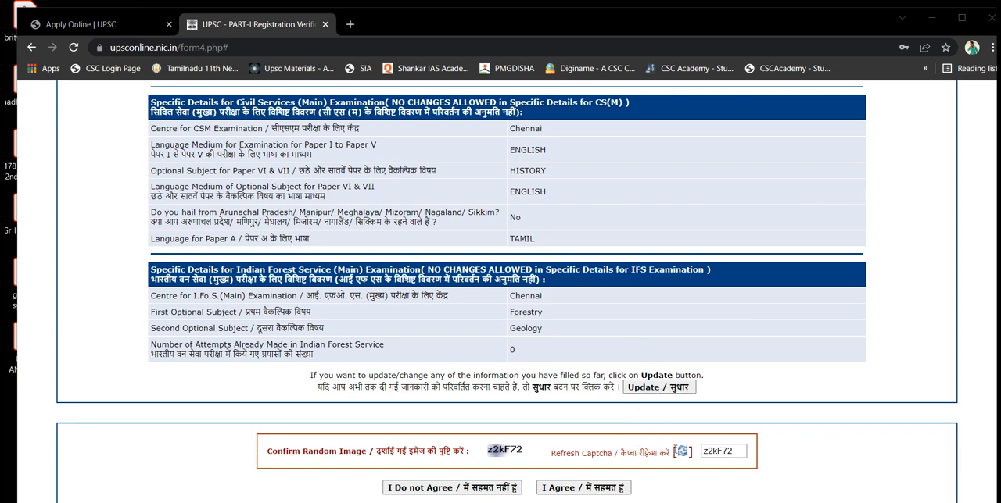
{"action": "left_click", "coordinate": [617, 491]}
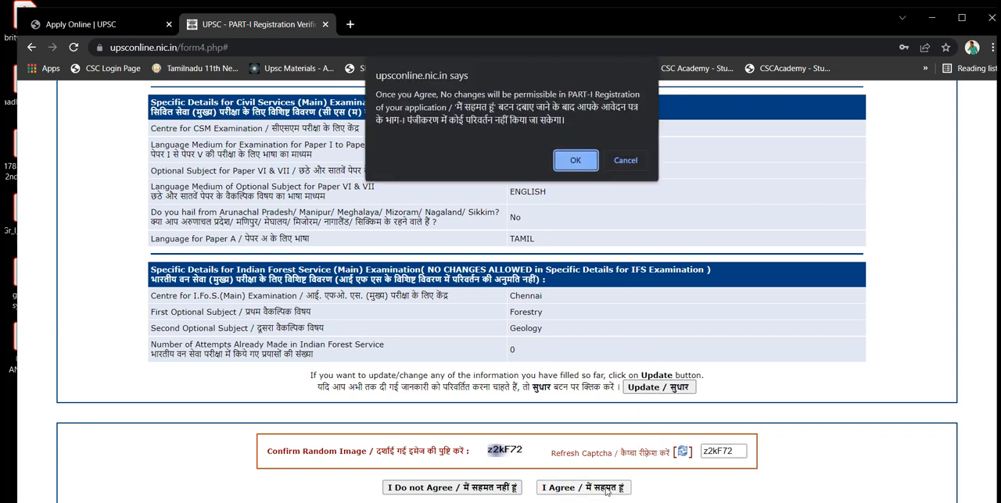
{"action": "left_click", "coordinate": [575, 160]}
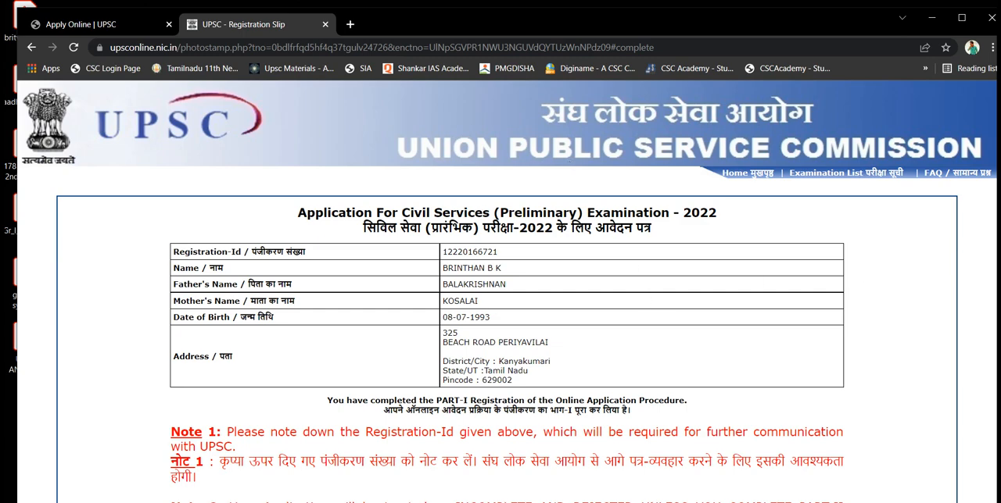
Review the registration slip and its notes, and copy the Registration-Id
{"action": "scroll", "coordinate": [510, 292], "scroll_direction": "down", "scroll_amount": 5}
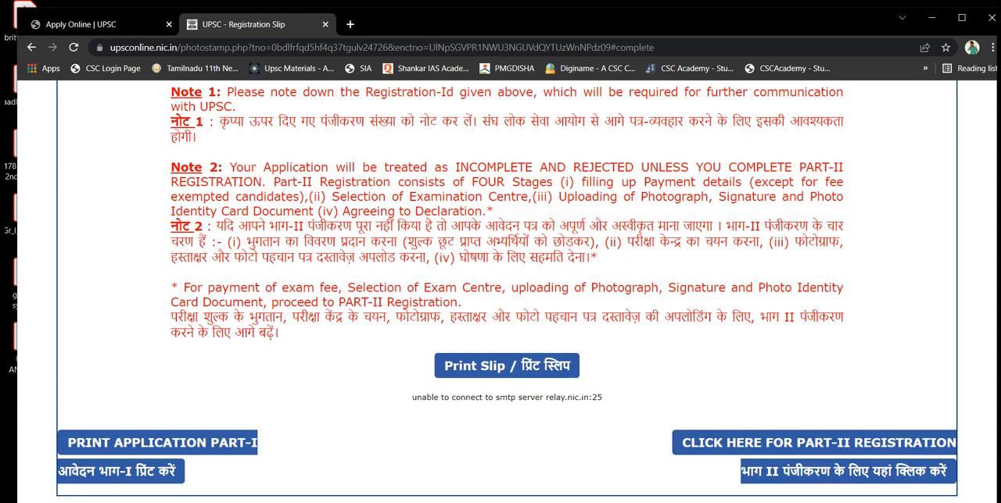
{"action": "scroll", "coordinate": [501, 290], "scroll_direction": "up", "scroll_amount": 4}
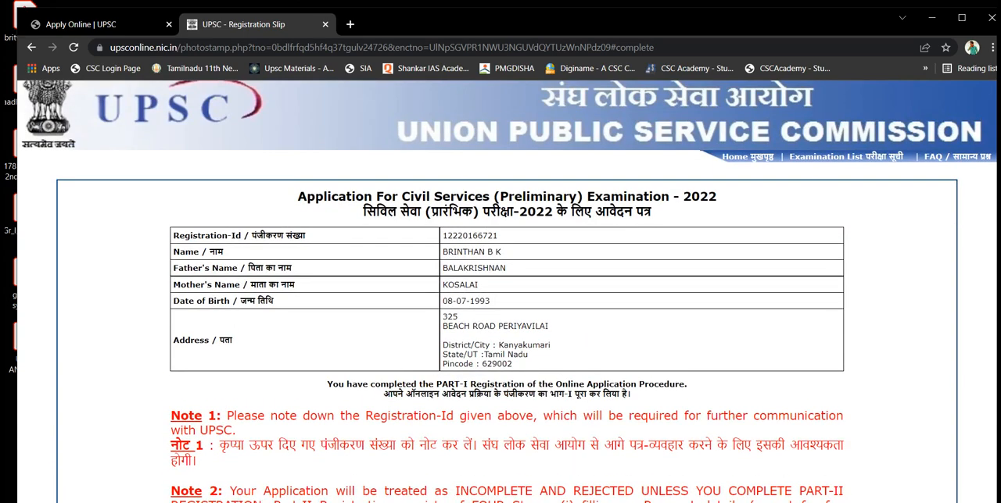
{"action": "scroll", "coordinate": [559, 154], "scroll_direction": "down", "scroll_amount": 4}
{"action": "scroll", "coordinate": [560, 154], "scroll_direction": "up", "scroll_amount": 5}
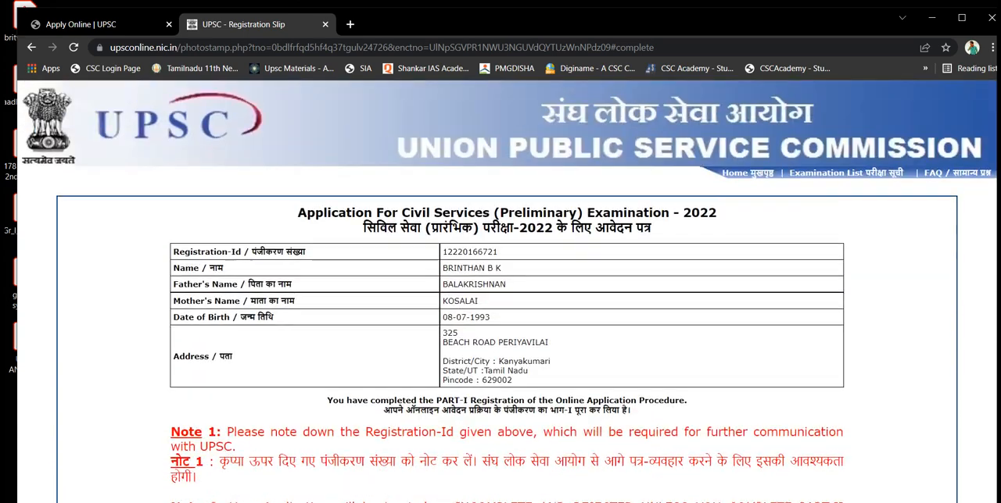
{"action": "double_click", "coordinate": [477, 253]}
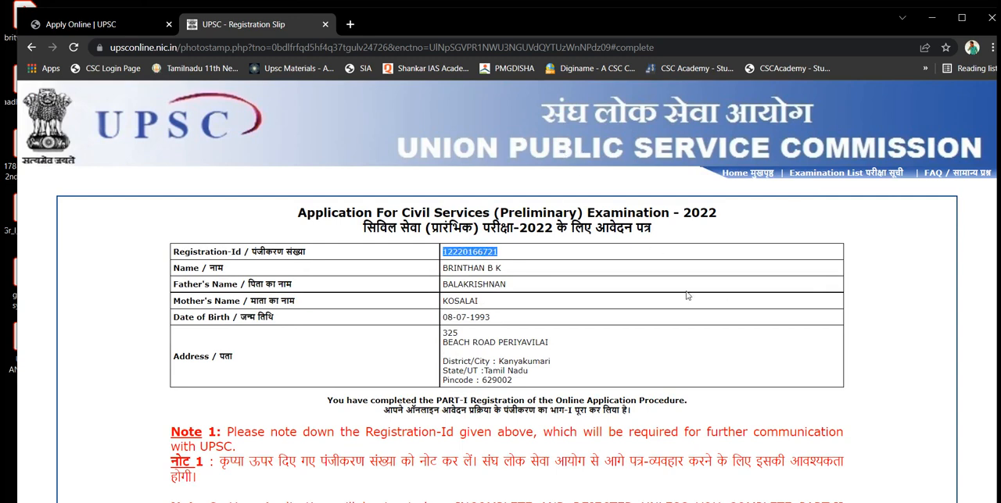
{"action": "right_click", "coordinate": [481, 256]}
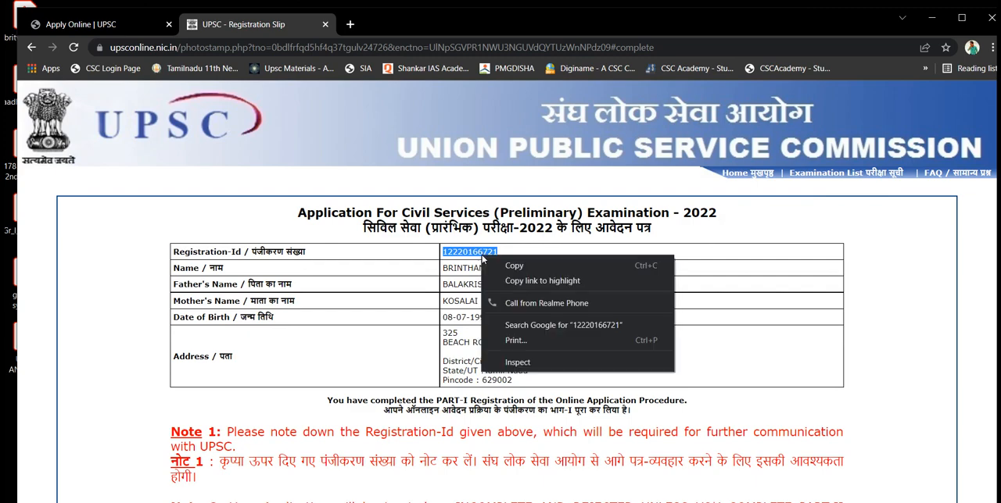
{"action": "left_click", "coordinate": [501, 260]}
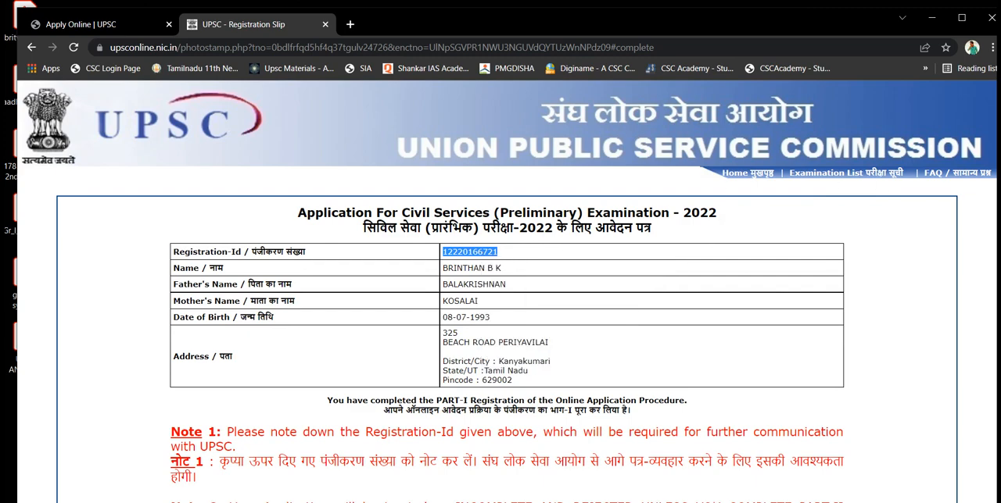
Open the PART-II registration page and paste the copied Registration-Id into its field
{"action": "scroll", "coordinate": [666, 429], "scroll_direction": "down", "scroll_amount": 4}
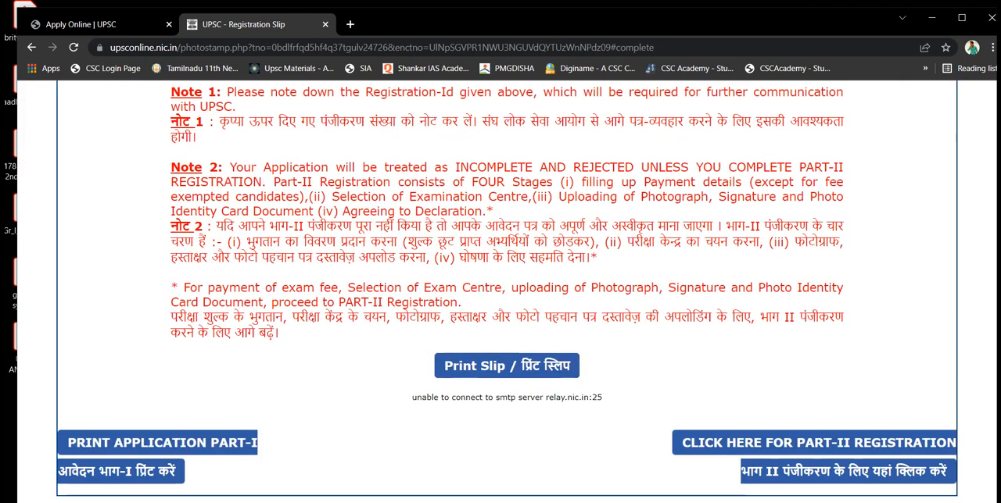
{"action": "left_click", "coordinate": [731, 443]}
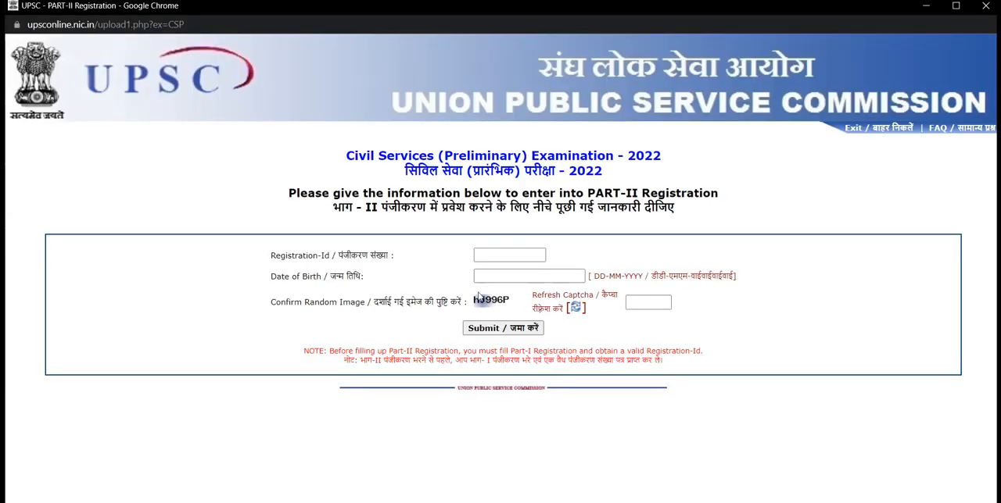
{"action": "left_click", "coordinate": [500, 251]}
{"action": "key", "text": "ctrl+v"}
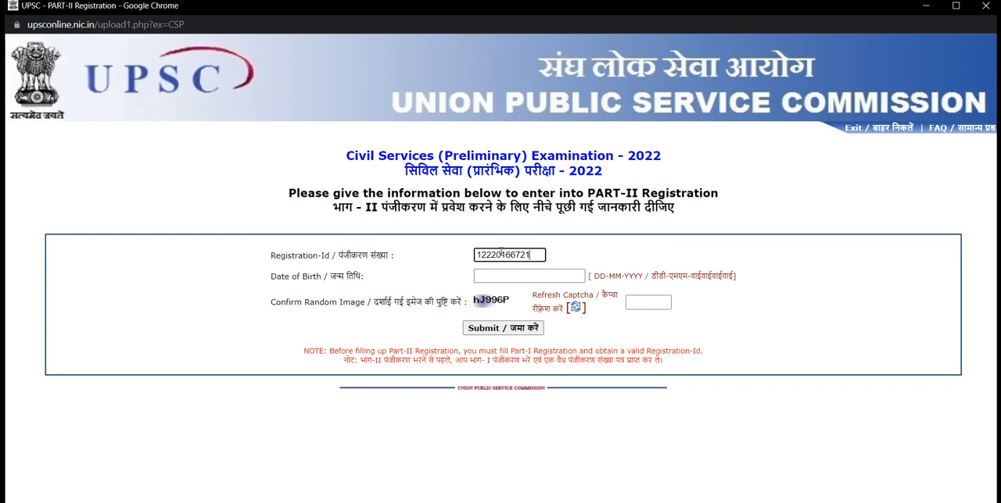
Enter the candidate's date of birth from the calendar and proceed to the PART-II payment page
{"action": "left_click", "coordinate": [509, 273]}
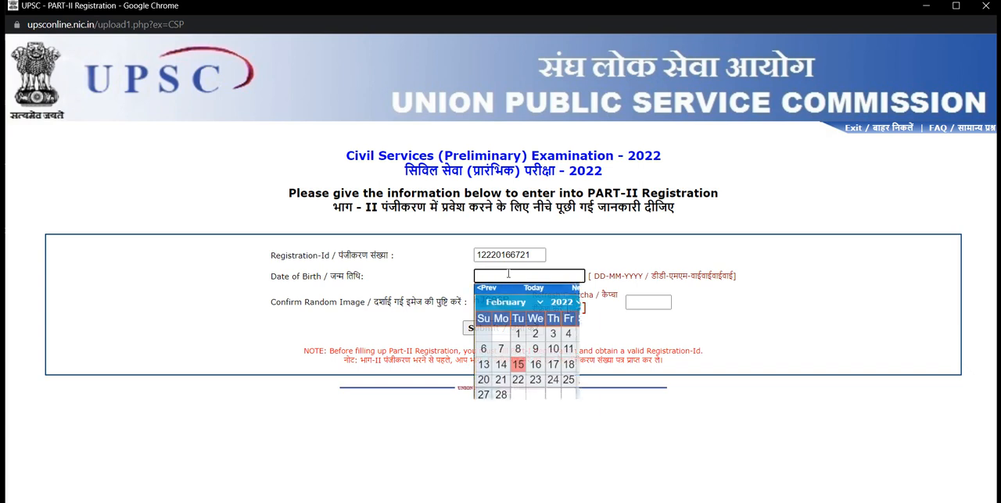
{"action": "left_click", "coordinate": [560, 304]}
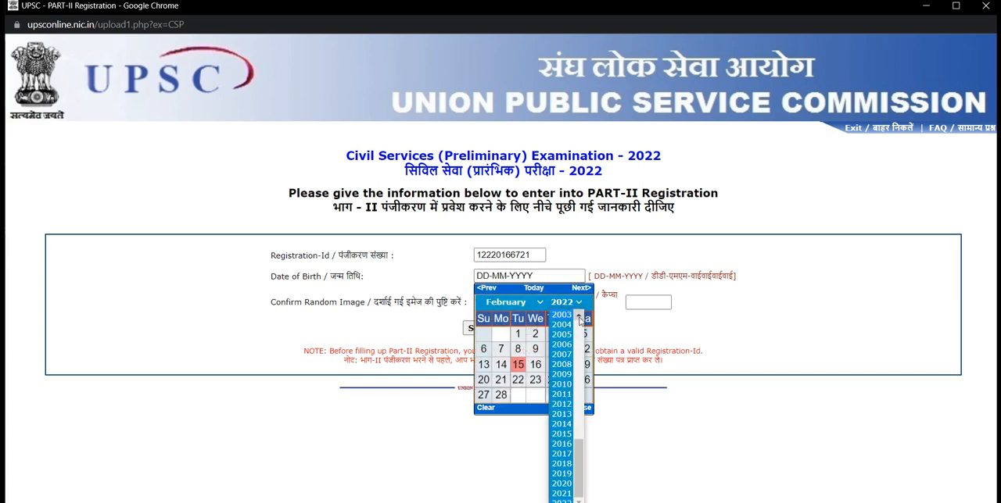
{"action": "left_click", "coordinate": [580, 316]}
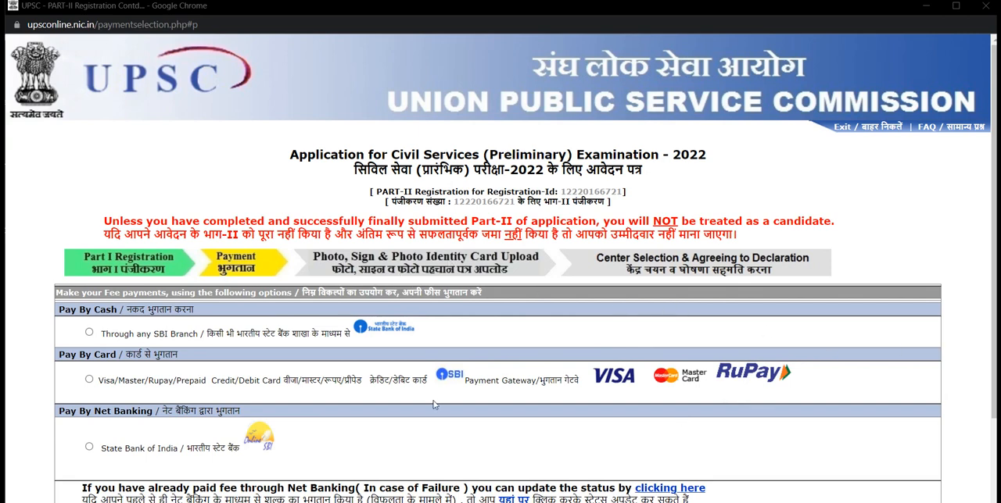
Select cash payment through any SBI Branch as the fee payment method
{"action": "left_click", "coordinate": [89, 333]}
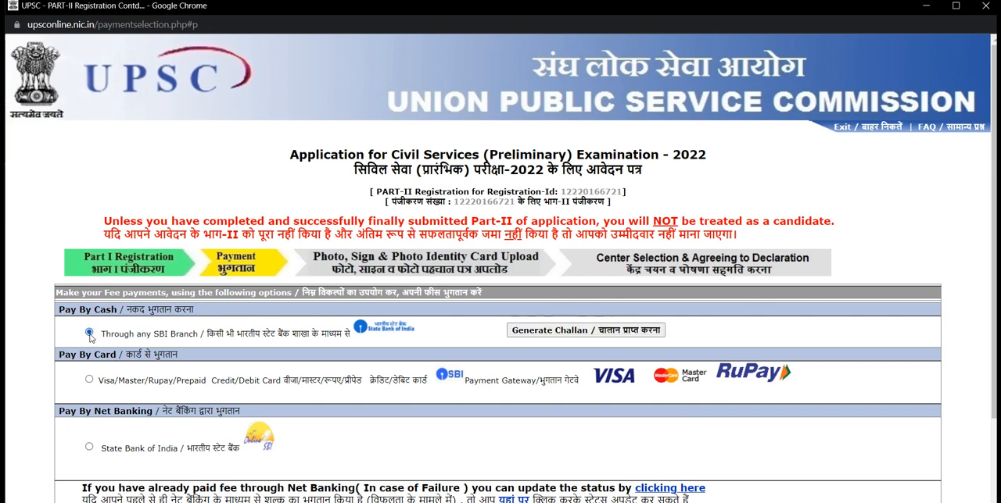
Choose card payment through the SBI payment gateway and continue with the fee payment
{"action": "left_click", "coordinate": [89, 380]}
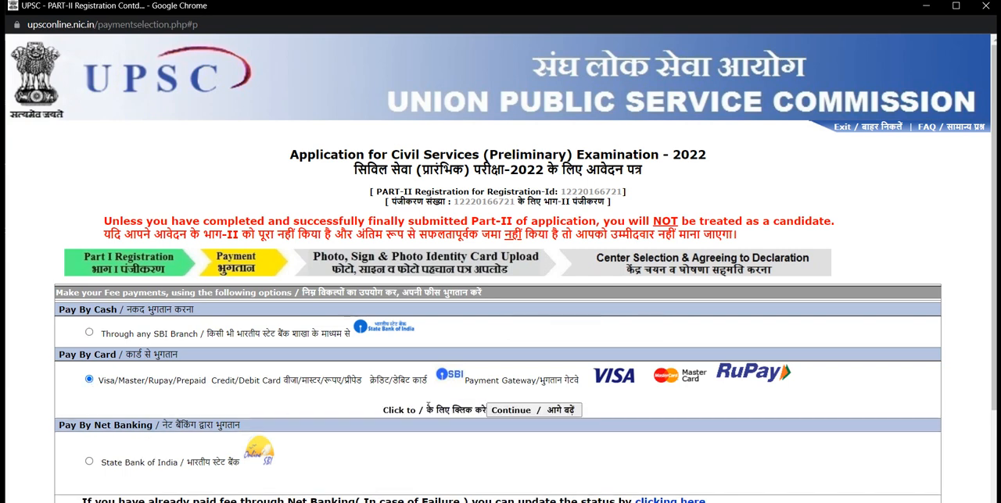
{"action": "left_click", "coordinate": [517, 410]}
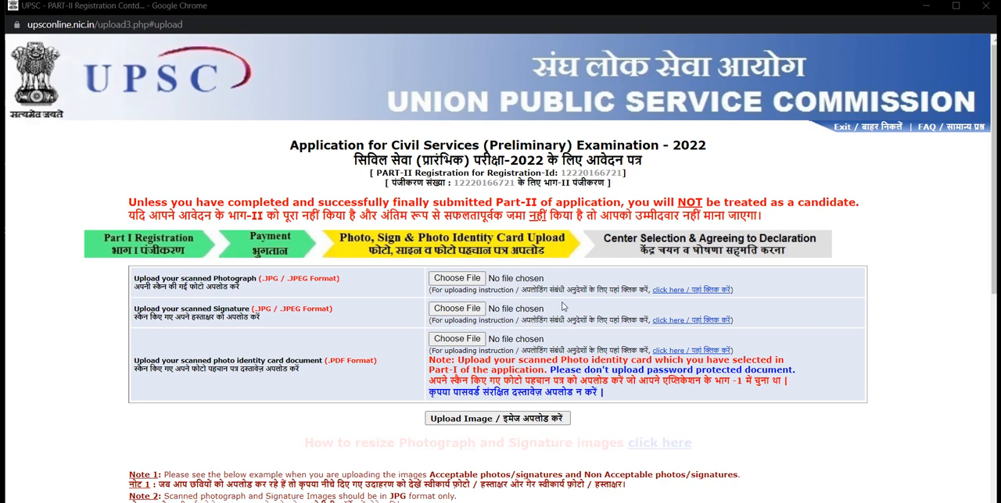
Attach PHOTO 1 (1) from the BK CERTIFICATE folder inside the candidate's Desktop folder as the scanned photograph
{"action": "left_click", "coordinate": [457, 279]}
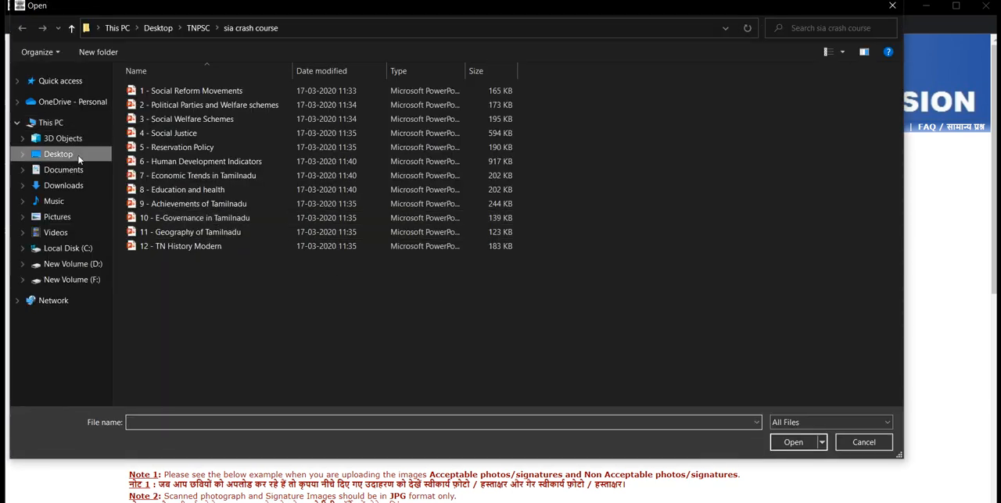
{"action": "left_click", "coordinate": [60, 187]}
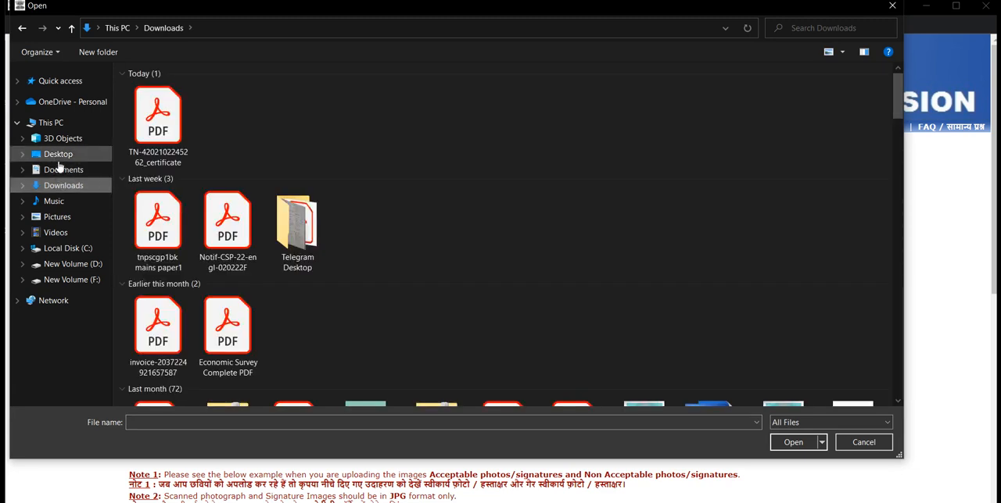
{"action": "left_click", "coordinate": [56, 161]}
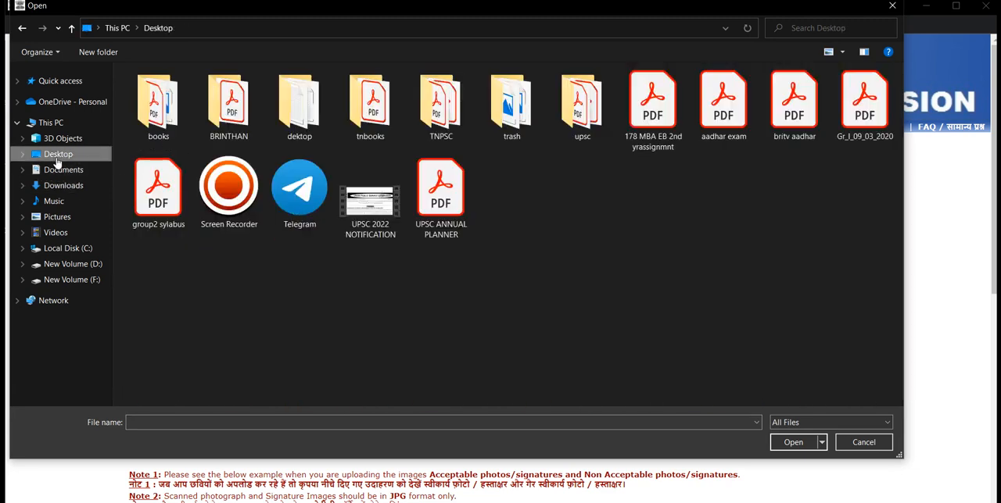
{"action": "double_click", "coordinate": [226, 124]}
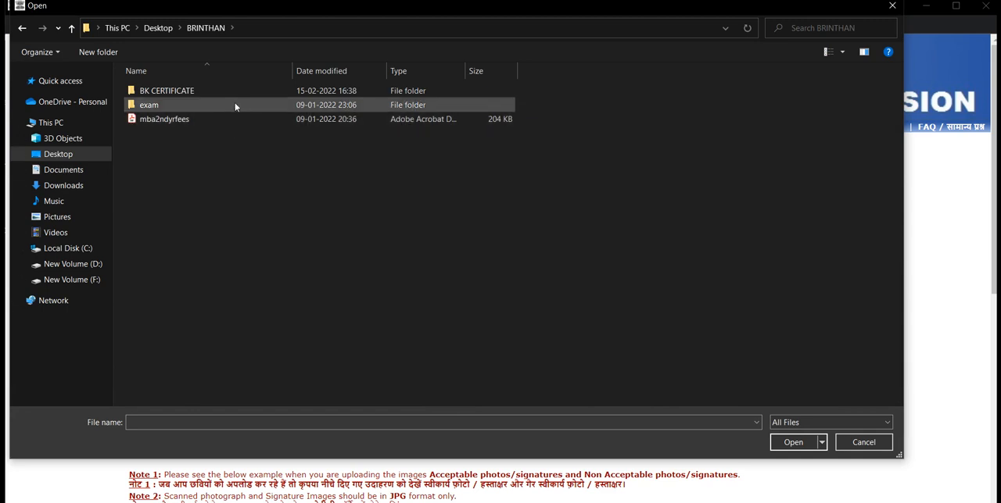
{"action": "double_click", "coordinate": [231, 97]}
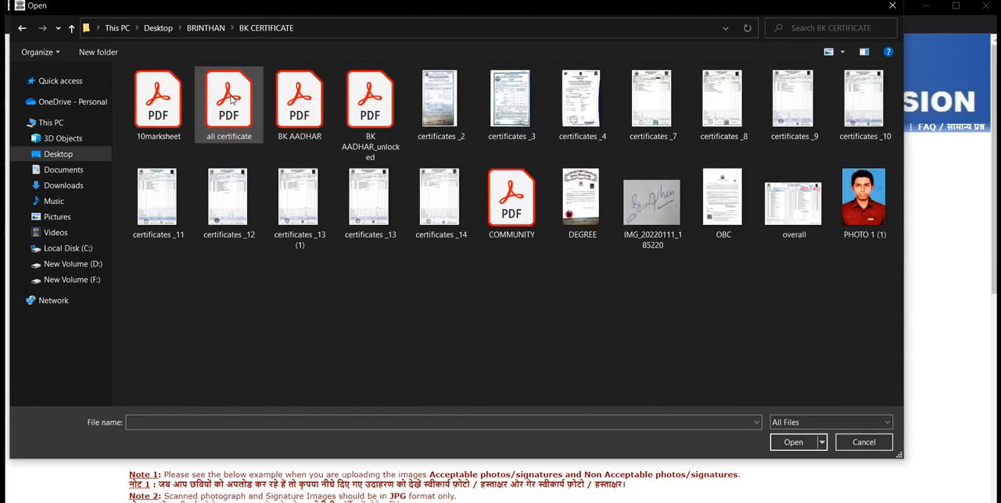
{"action": "left_click", "coordinate": [863, 219]}
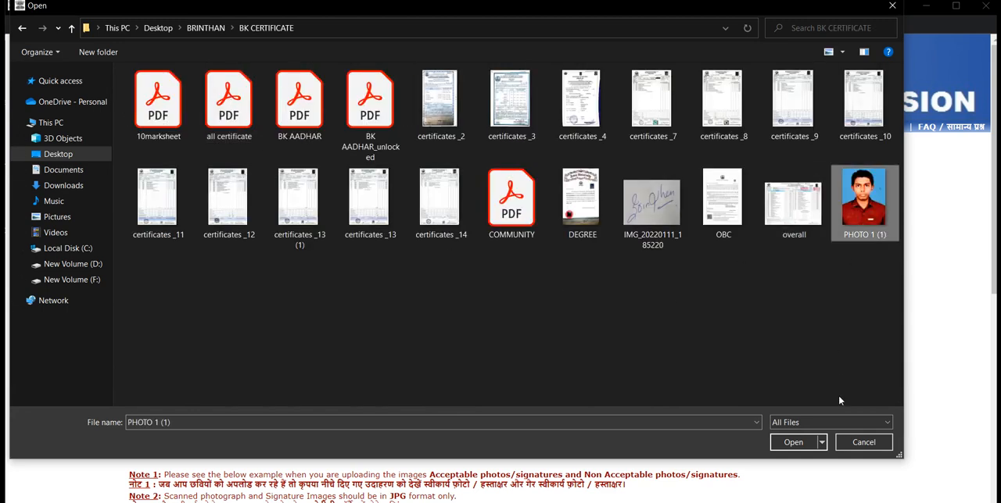
{"action": "left_click", "coordinate": [792, 443]}
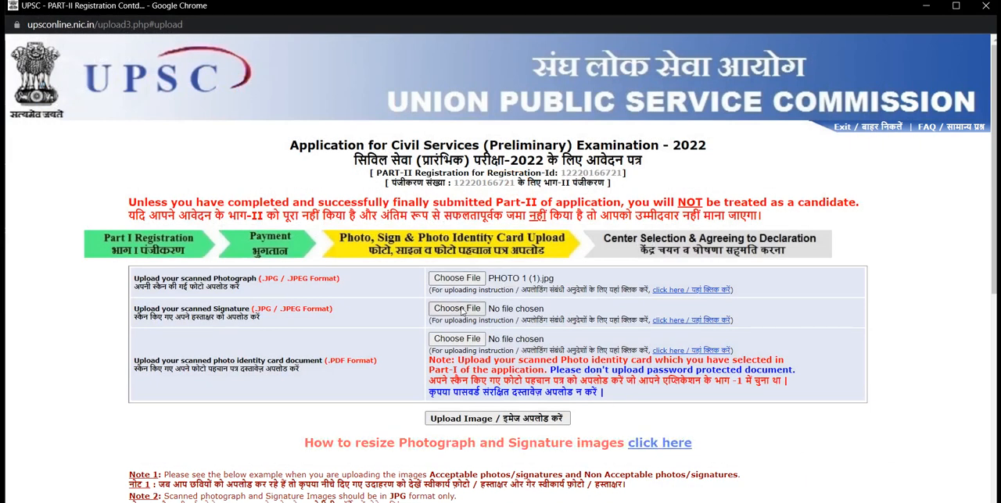
Attach the image IMG_20220111_185220 from the BK CERTIFICATE folder as the scanned signature
{"action": "left_click", "coordinate": [461, 309]}
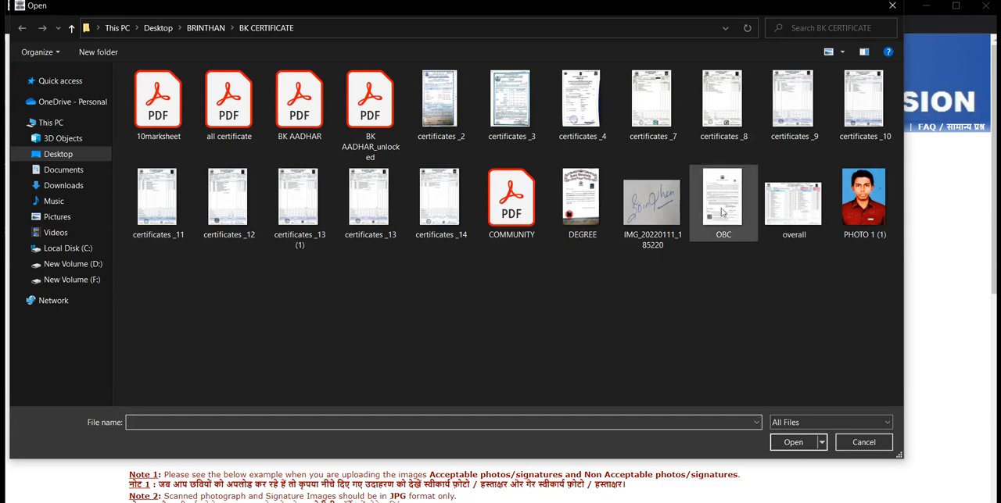
{"action": "left_click", "coordinate": [652, 204]}
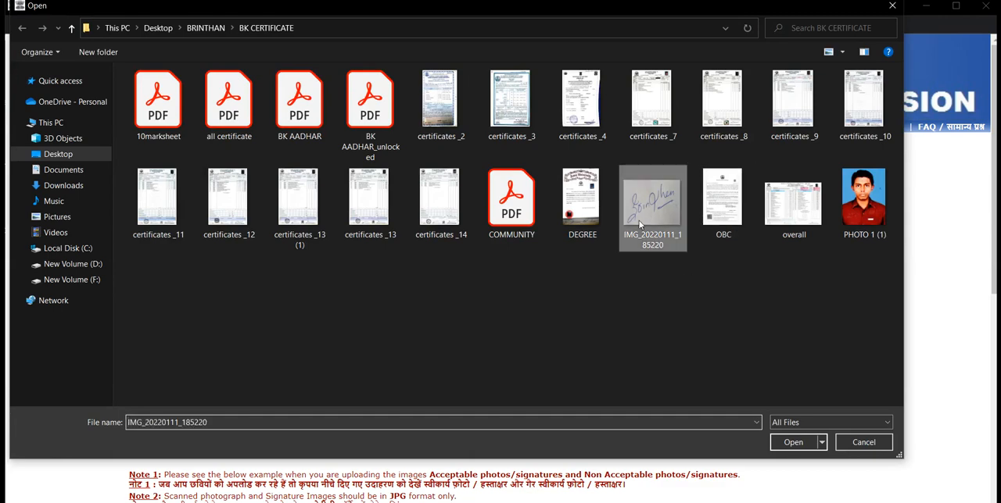
{"action": "left_click", "coordinate": [791, 442]}
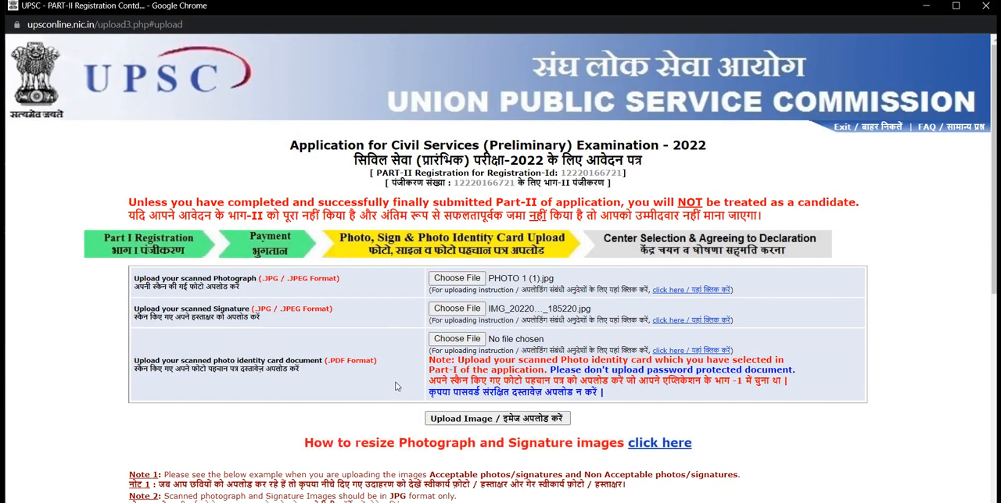
Try to upload the photograph and signature without a photo identity card document
{"action": "left_click", "coordinate": [474, 419]}
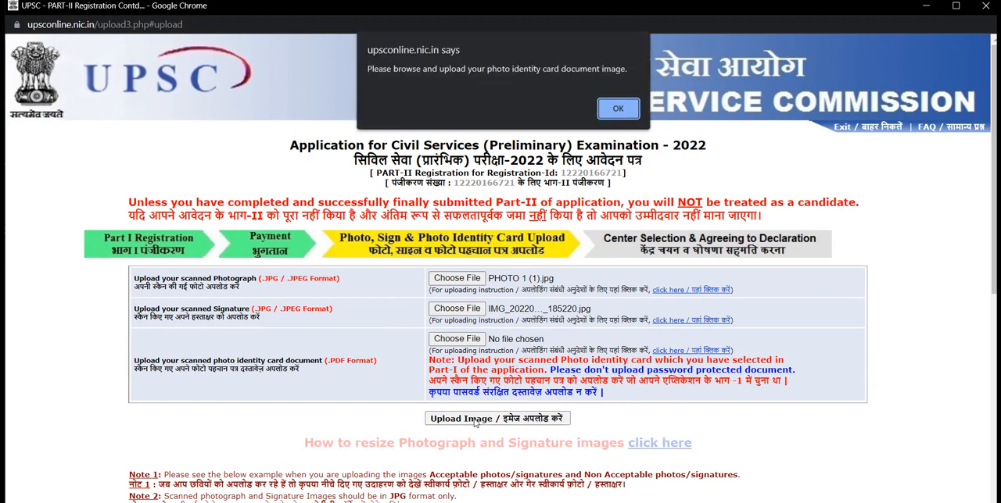
{"action": "left_click", "coordinate": [617, 114]}
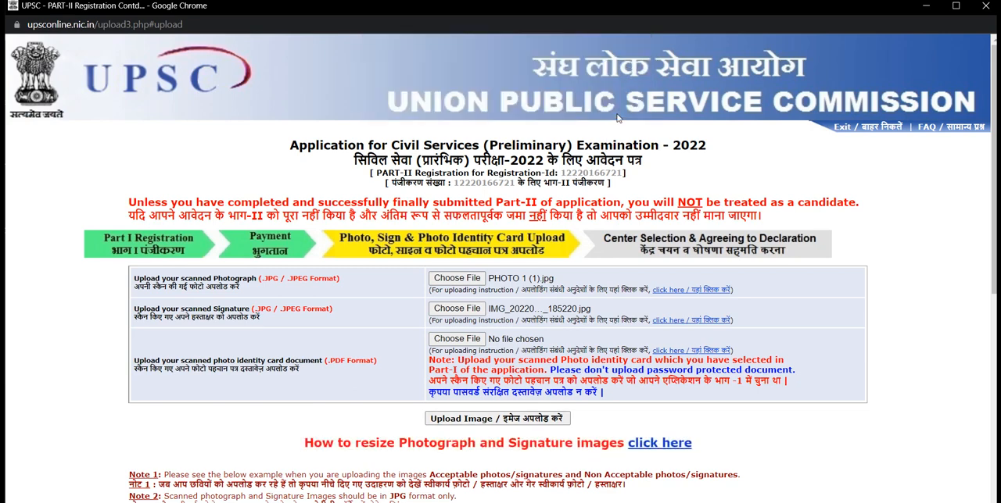
{"action": "left_click", "coordinate": [469, 420]}
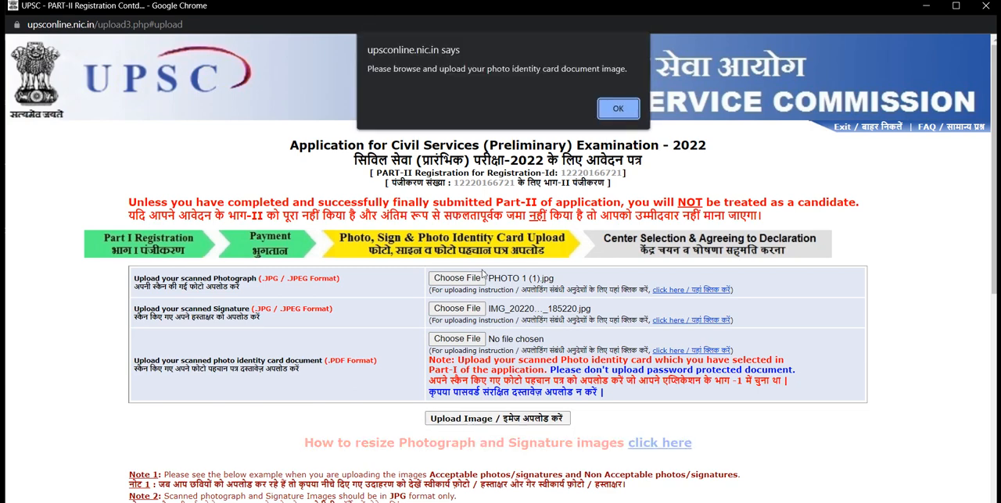
{"action": "key", "text": "Return"}
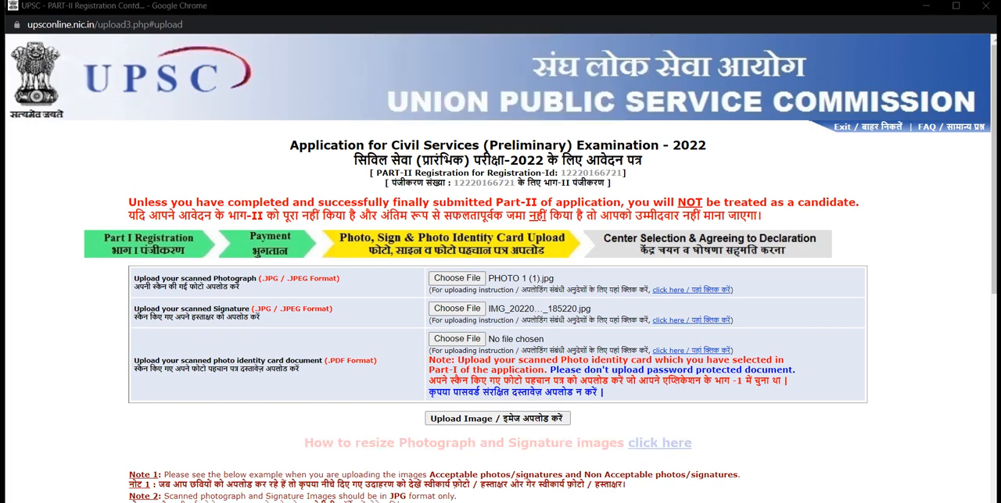
Attach BK AADHAR_unlocked_compressed from Downloads as the photo identity card document and upload all three files
{"action": "left_click", "coordinate": [458, 341]}
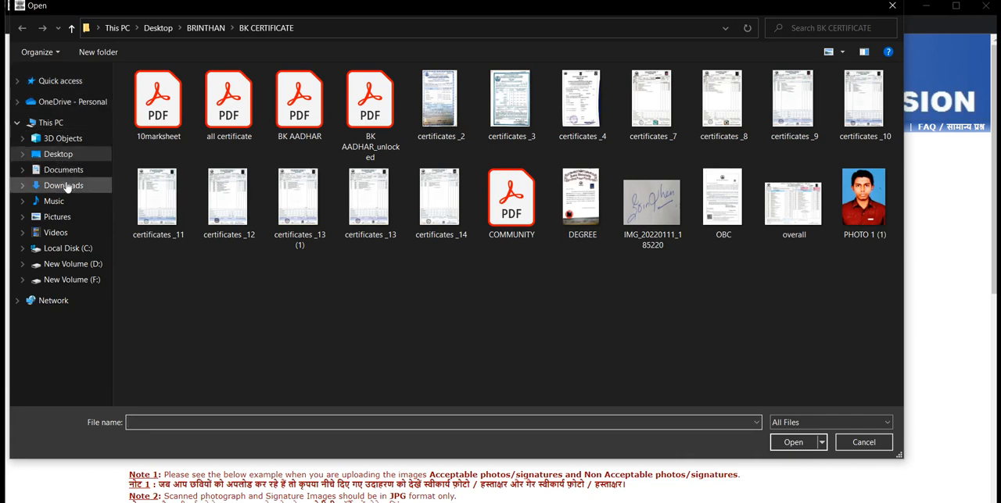
{"action": "left_click", "coordinate": [66, 188]}
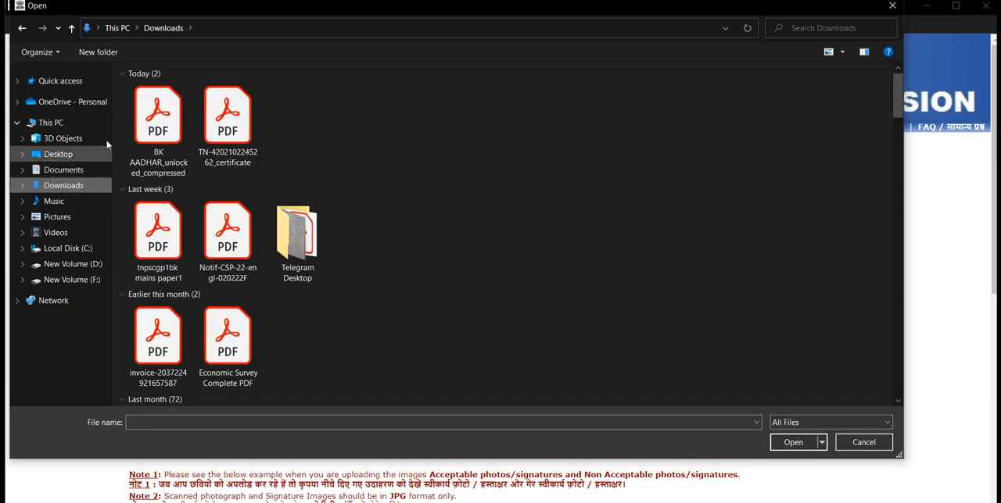
{"action": "left_click", "coordinate": [146, 118]}
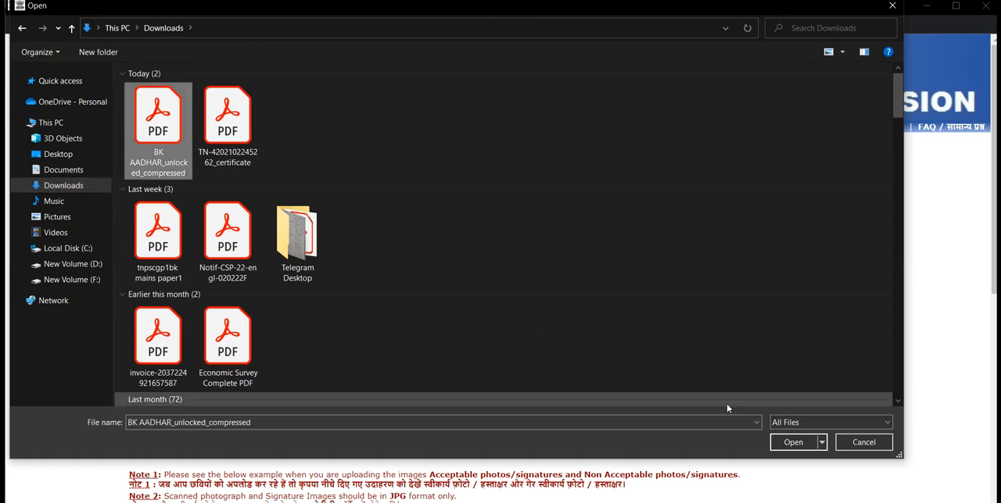
{"action": "left_click", "coordinate": [791, 444]}
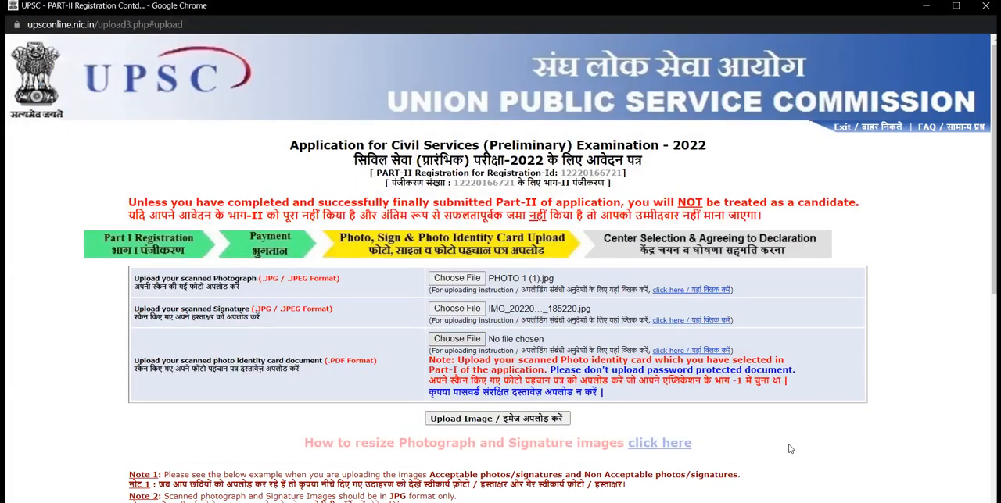
{"action": "left_click", "coordinate": [497, 420]}
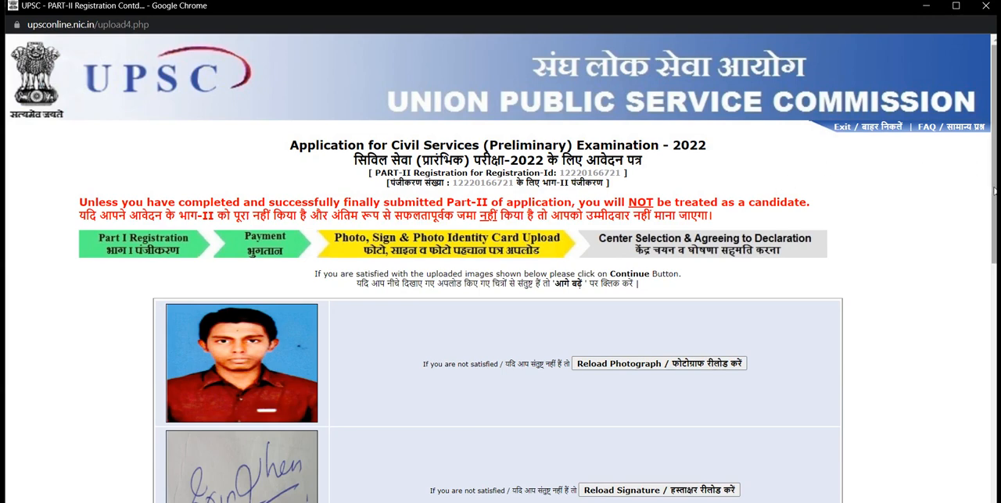
Check the uploaded photograph, signature and identity document against the acceptable examples, and continue to centre selection
{"action": "left_click_drag", "start_coordinate": [993, 191], "coordinate": [993, 434]}
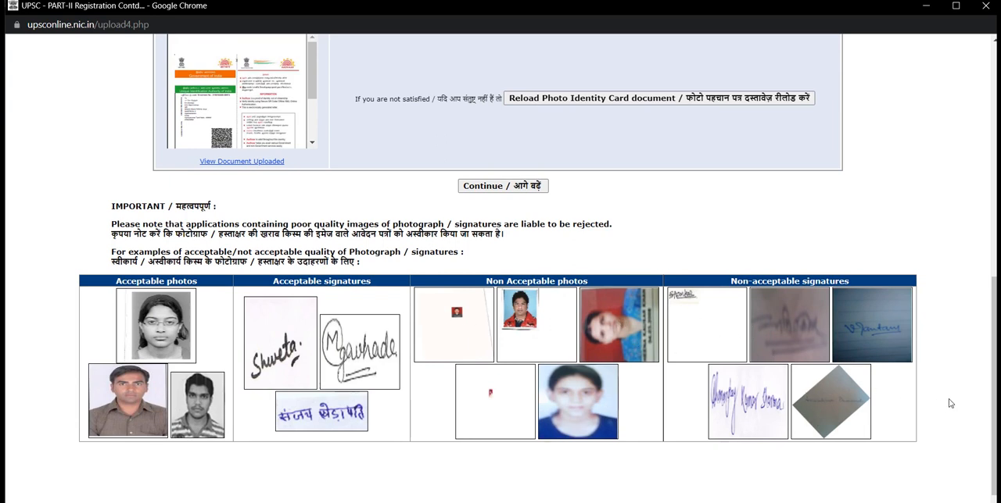
{"action": "mouse_move", "coordinate": [993, 389]}
{"action": "left_mouse_down"}
{"action": "mouse_move", "coordinate": [982, 249]}
{"action": "mouse_move", "coordinate": [991, 369]}
{"action": "left_mouse_up"}
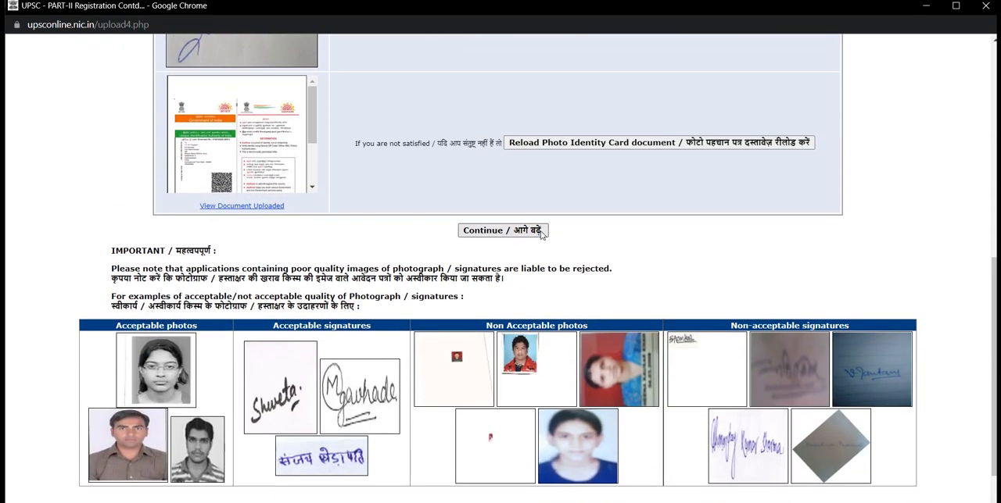
{"action": "left_click", "coordinate": [510, 231]}
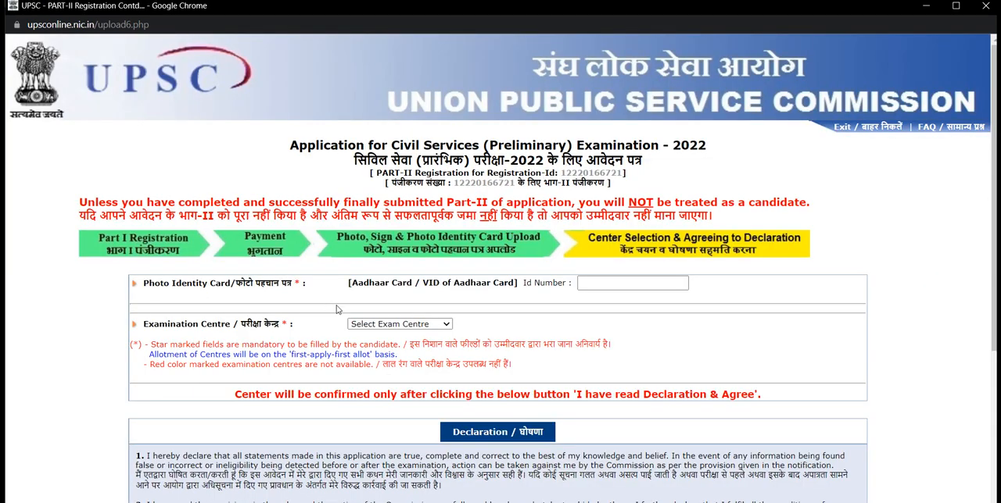
Select Chennai as the examination centre
{"action": "left_click", "coordinate": [582, 286]}
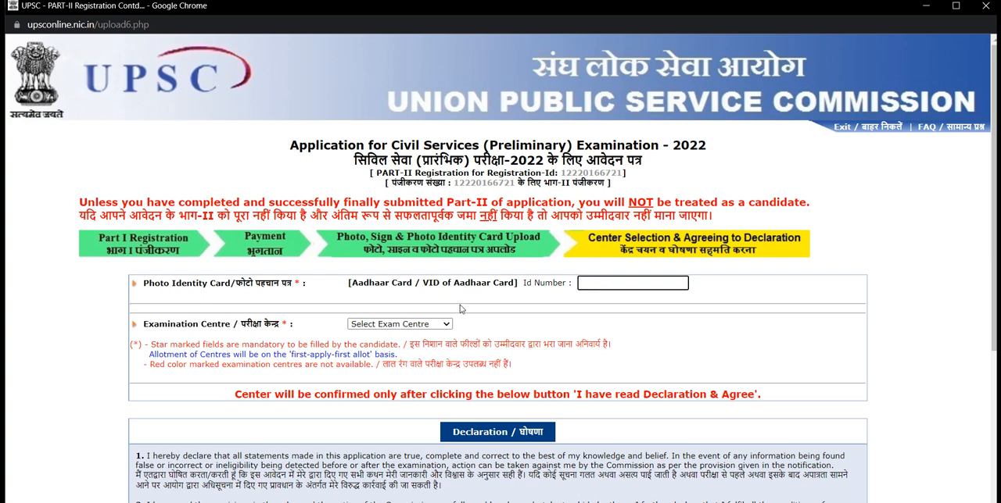
{"action": "left_click", "coordinate": [422, 326]}
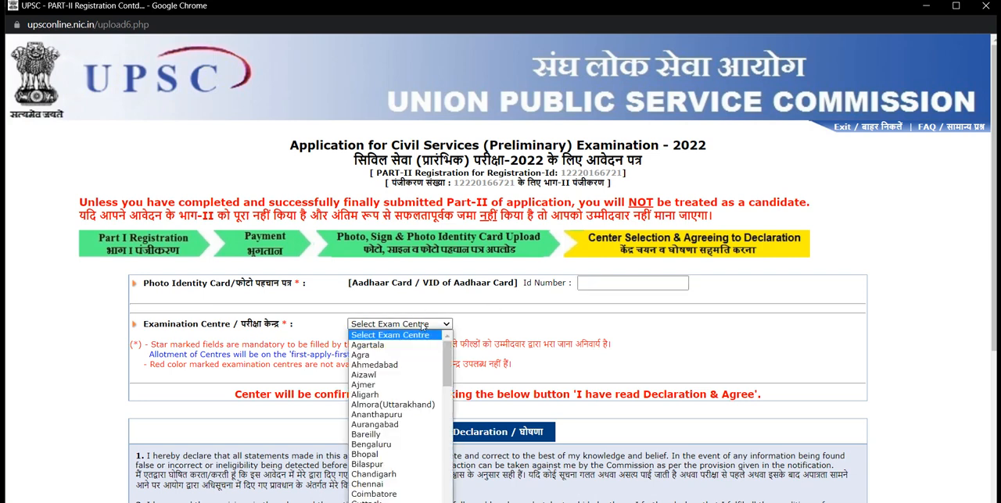
{"action": "key", "text": "c"}
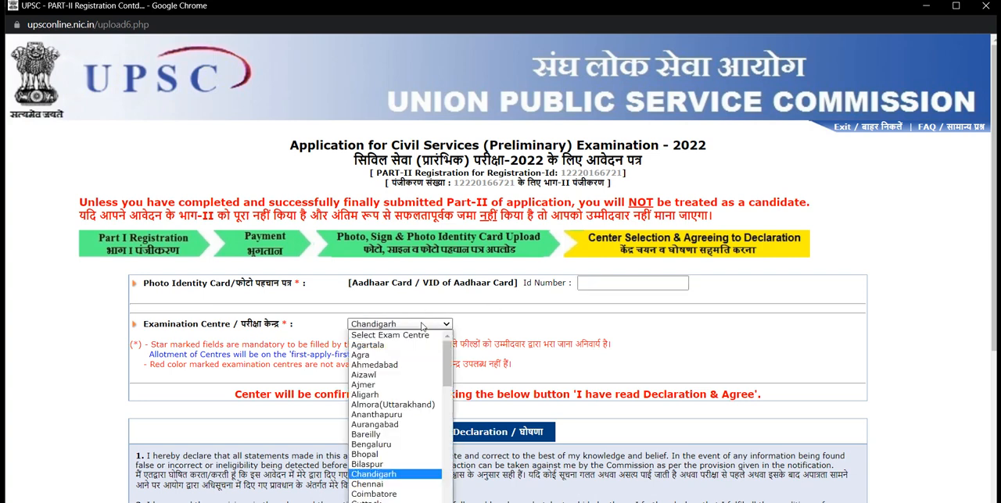
{"action": "key", "text": "Down"}
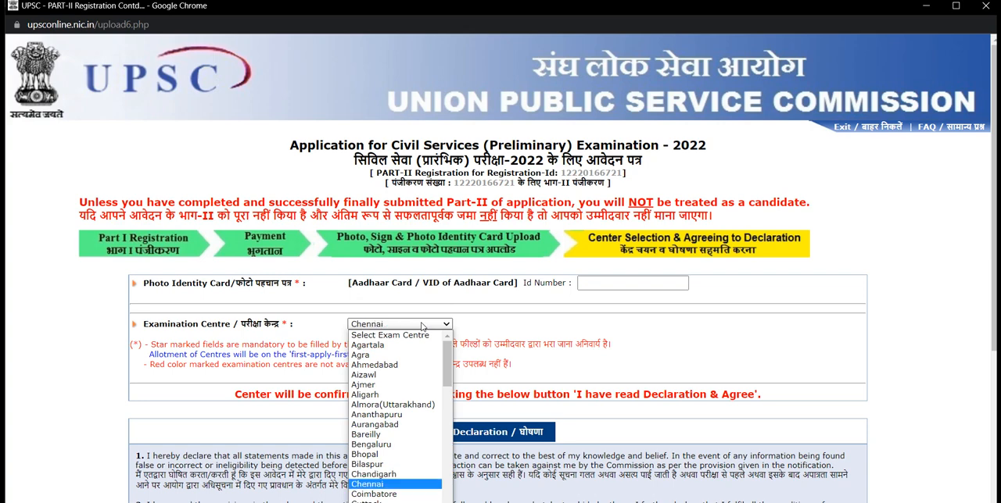
{"action": "key", "text": "Return"}
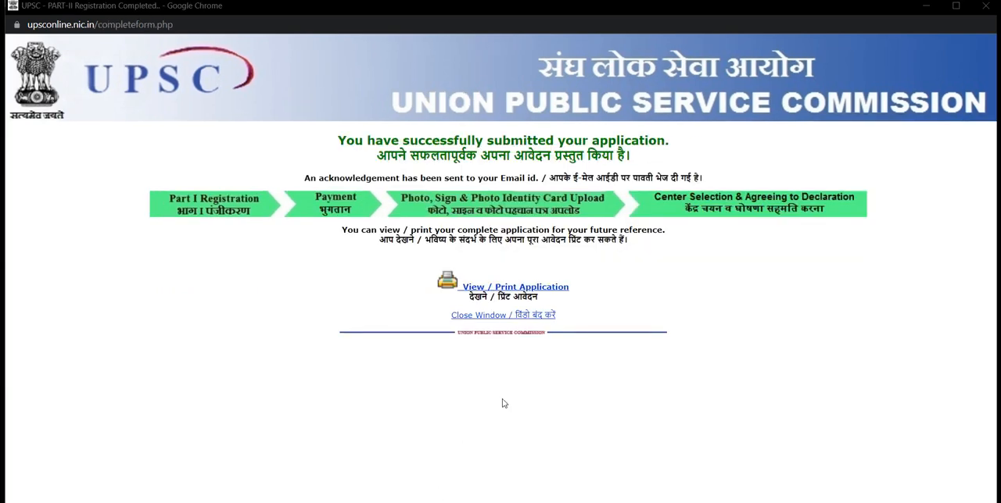
Open the submitted application's view and print page and activate its Registration-Id field
{"action": "left_click", "coordinate": [543, 289]}
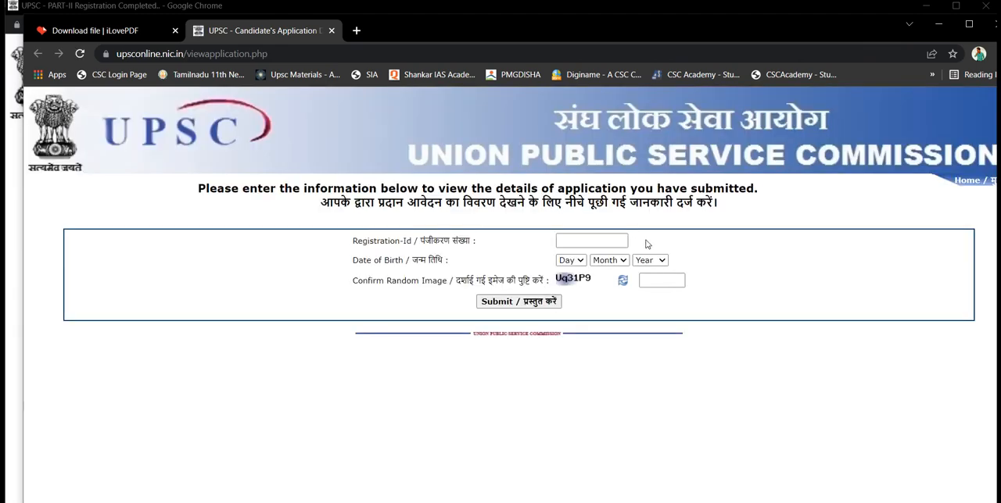
{"action": "left_click", "coordinate": [571, 245]}
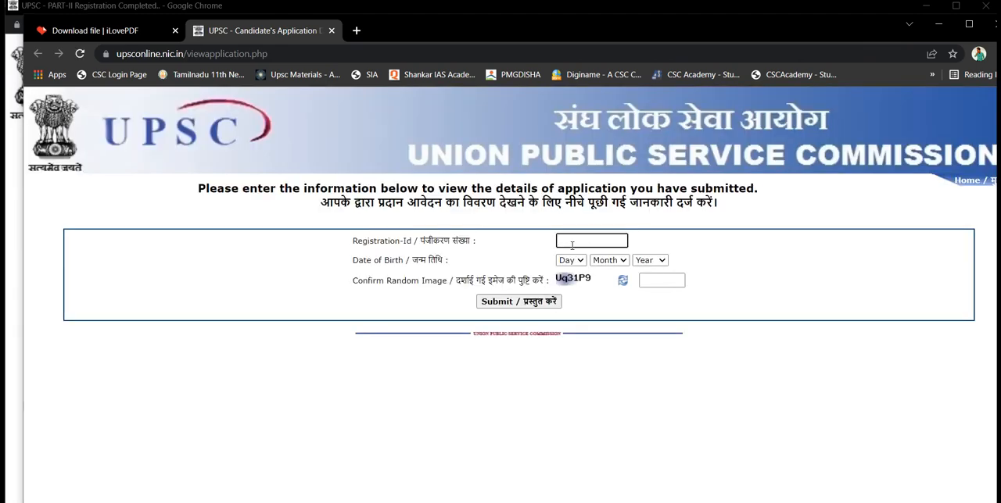